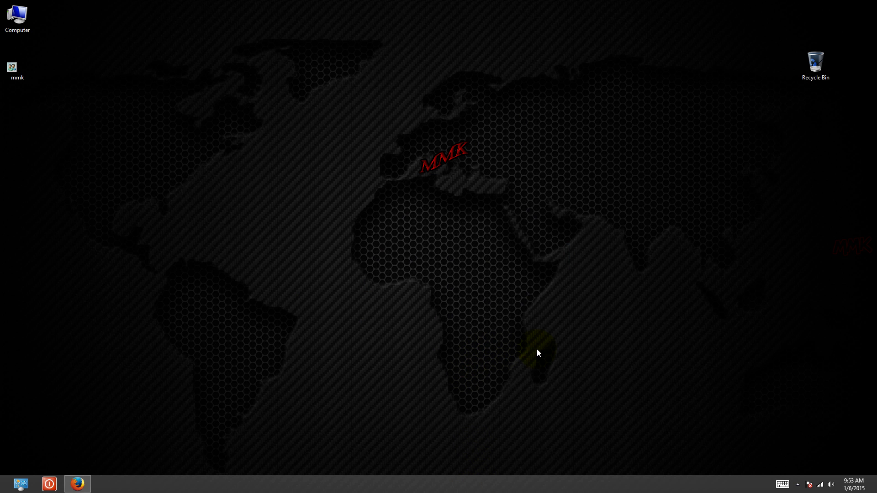
- Reveal the TP-LINK network's saved security key in its wireless properties, then hide it again
click(772, 477)
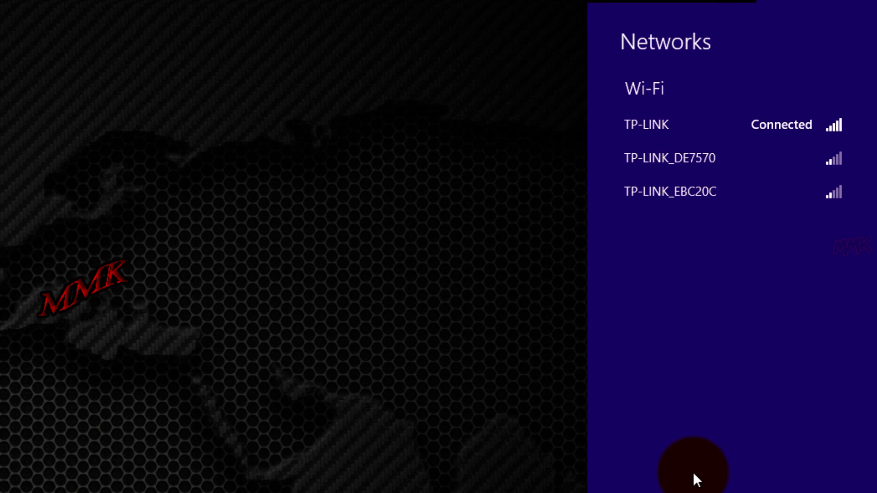
right_click(669, 122)
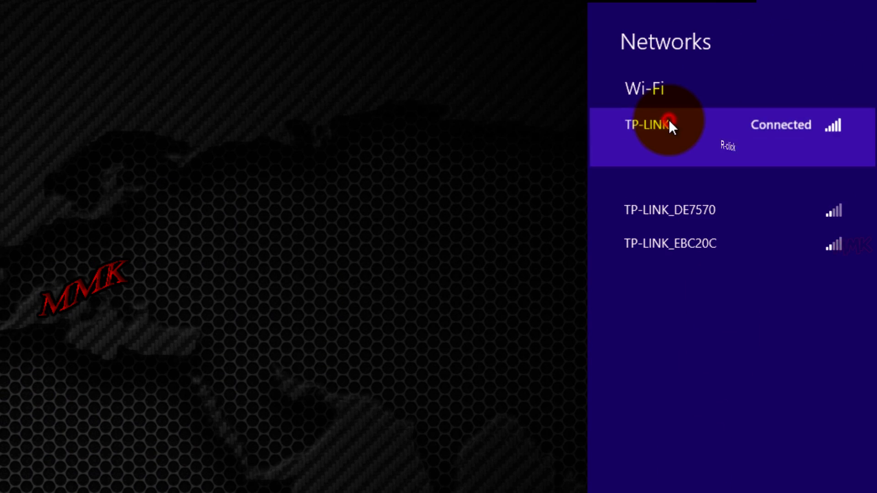
right_click(643, 150)
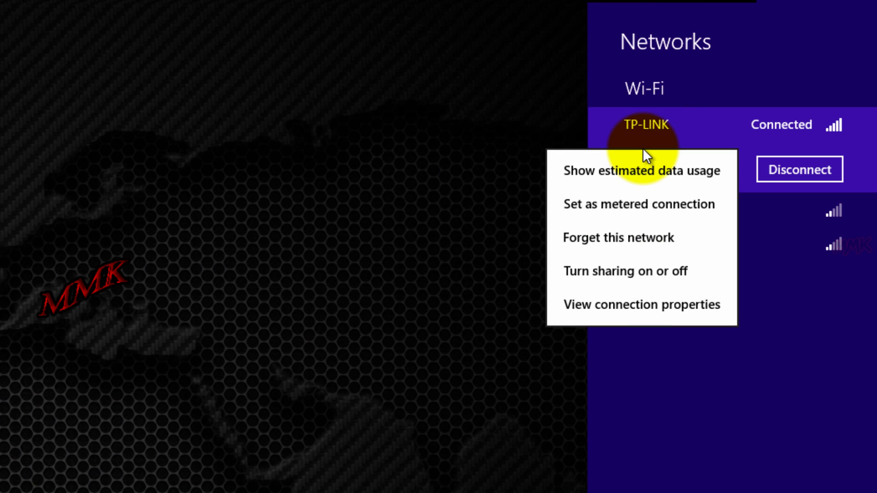
click(653, 303)
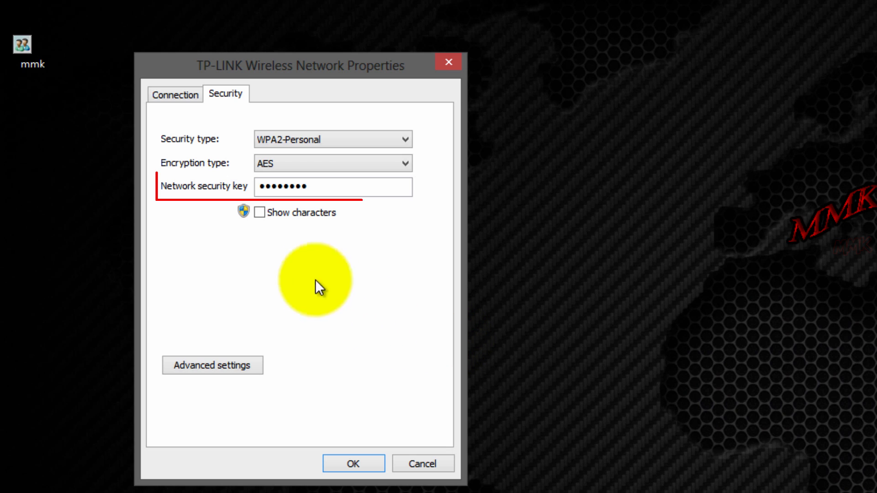
click(260, 213)
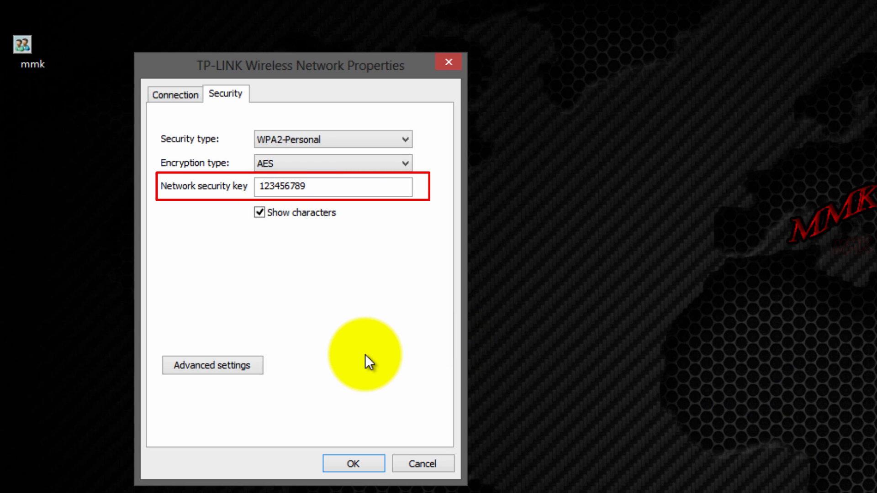
click(258, 213)
- Close the wireless properties and launch Command Prompt with cmd
click(413, 465)
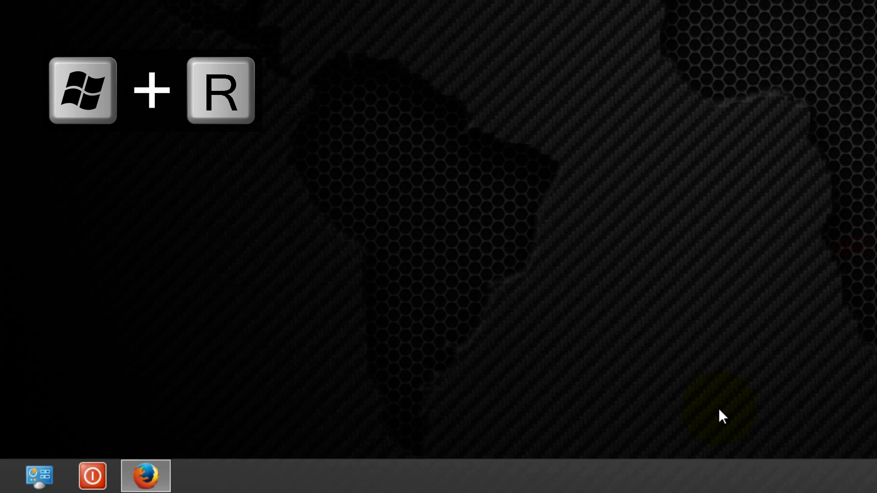
key(super+r)
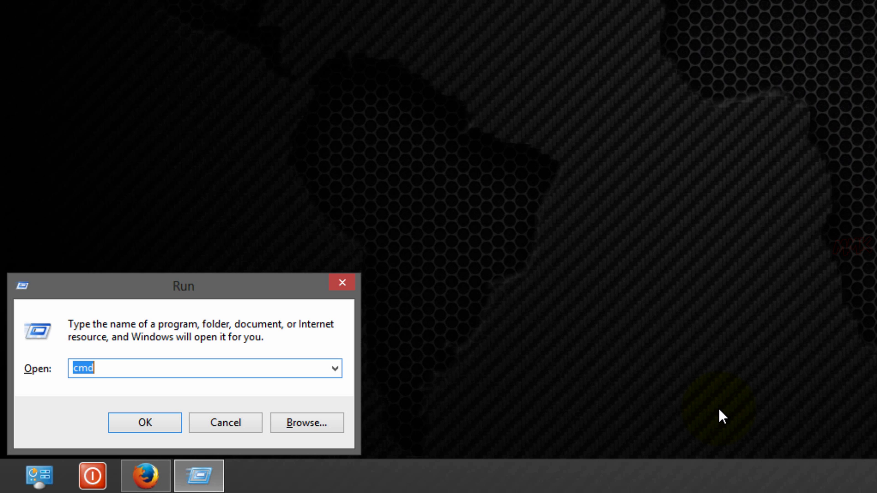
text(cmd)
key(Return)
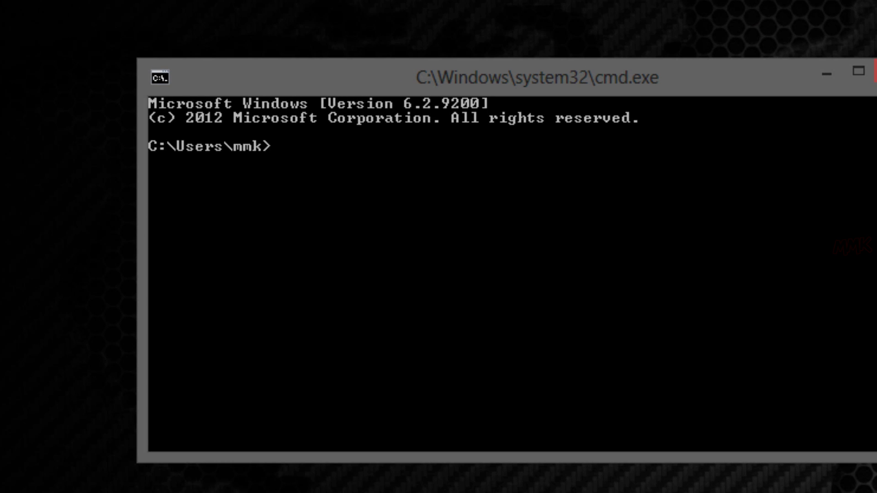
- Run ipconfig and read the default gateway, 192.168.1.1
text(ipconfig)
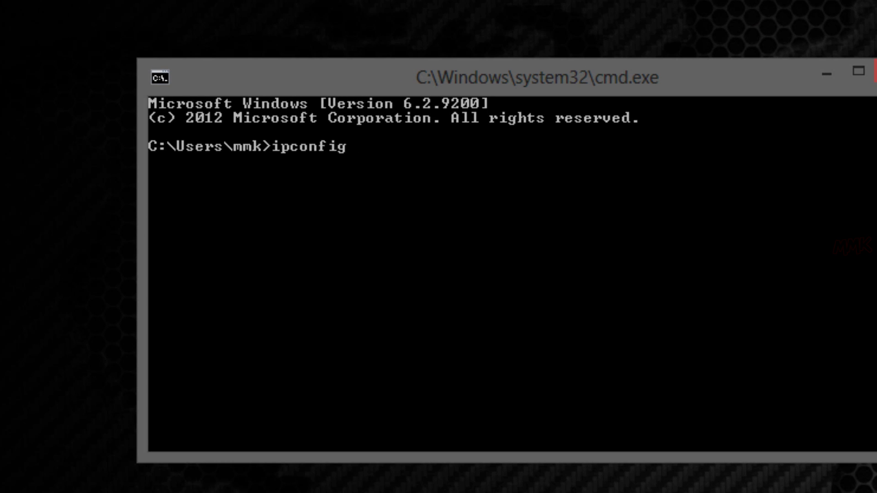
key(Return)
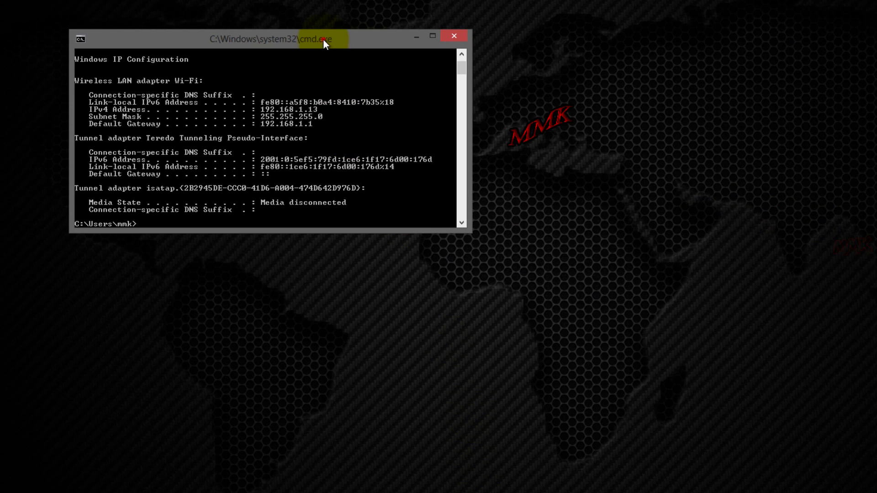
drag(322, 39, 553, 65)
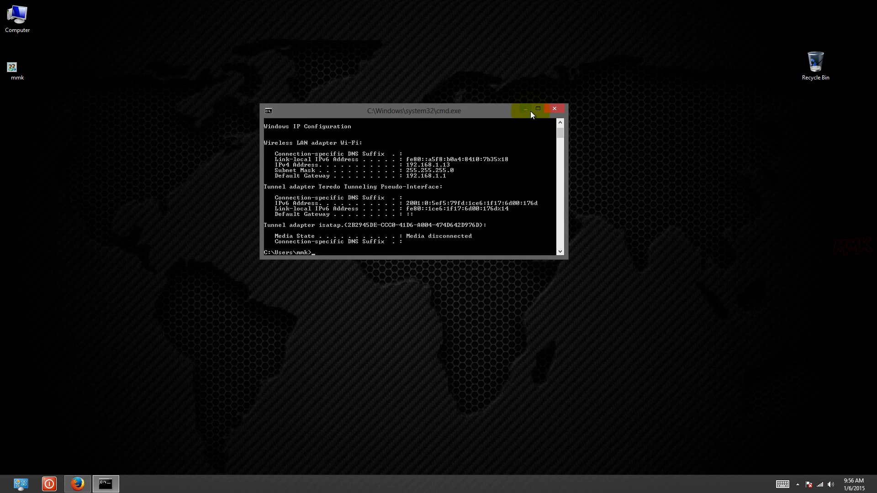
- Minimize Command Prompt and bring Firefox back to the front
click(528, 109)
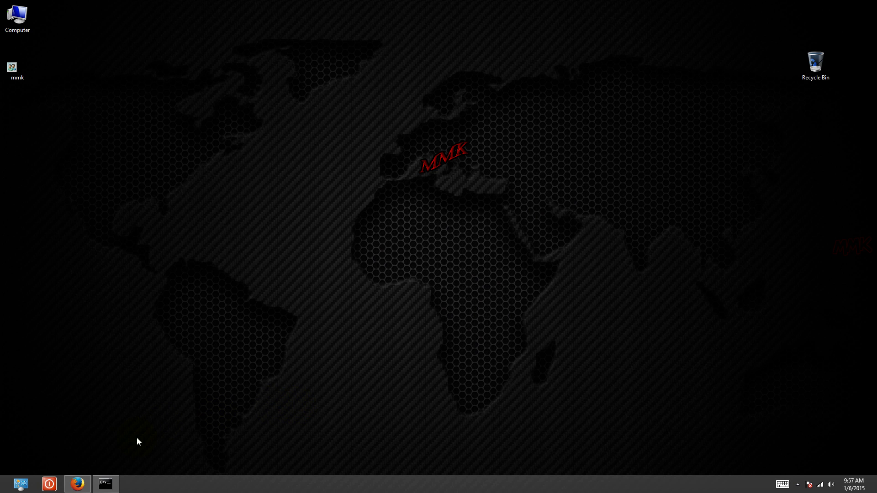
mouse_move(80, 485)
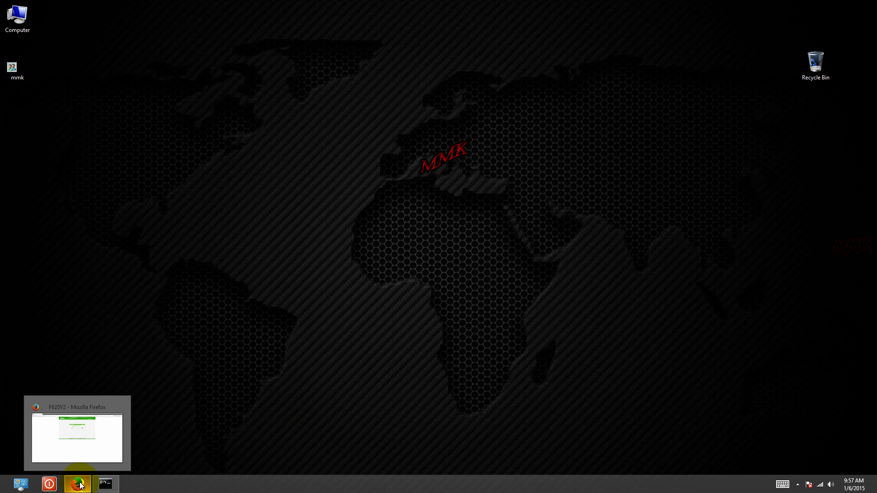
click(80, 485)
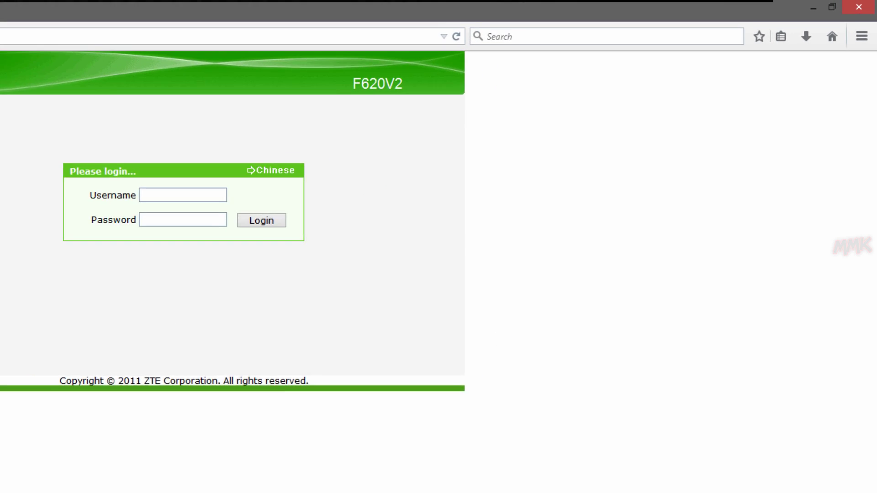
- Search Google for 'angry ip scanner' in a new tab
click(114, 10)
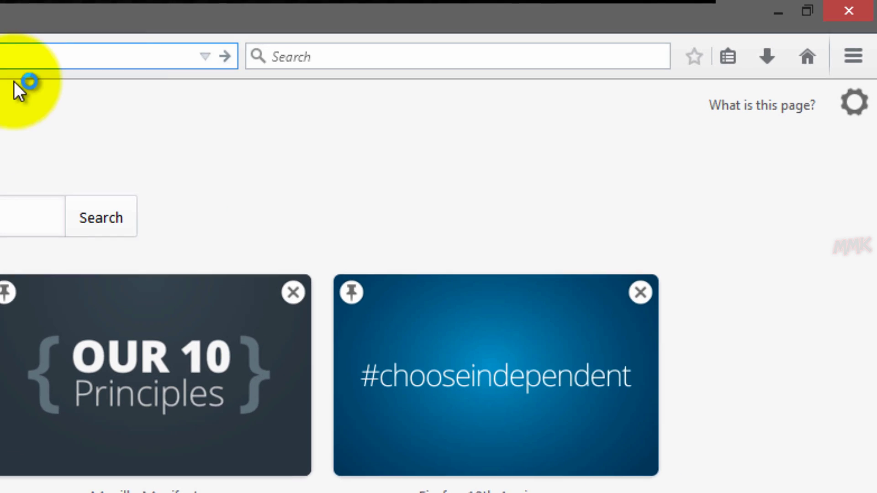
click(290, 58)
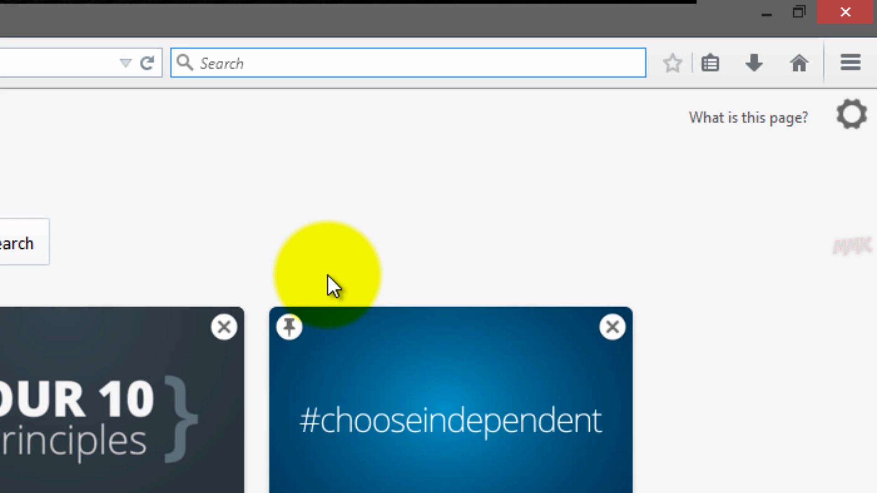
text(an)
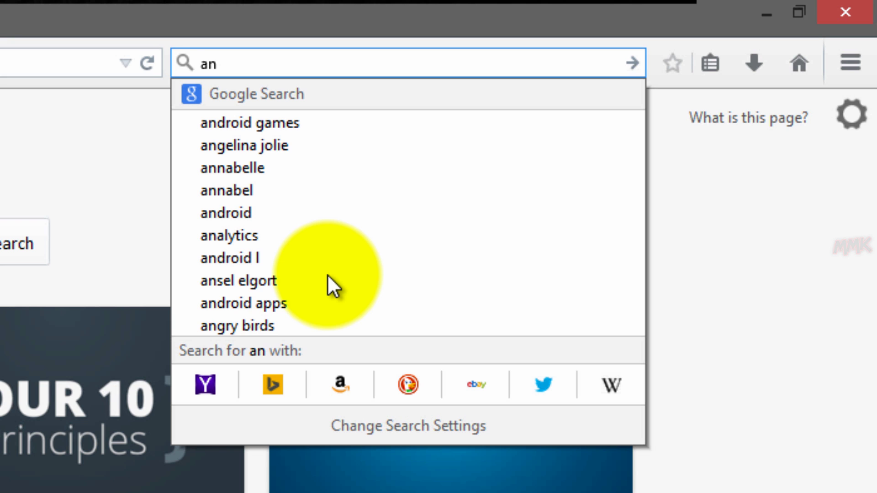
text(gry)
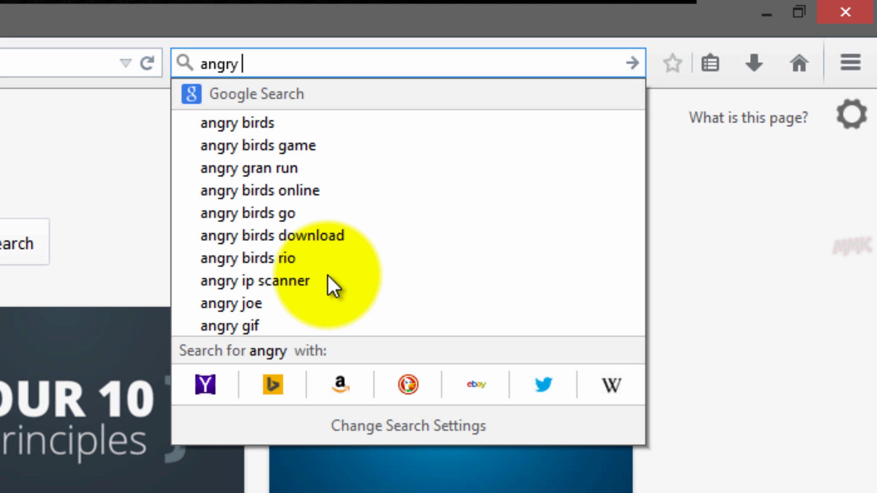
text( ip)
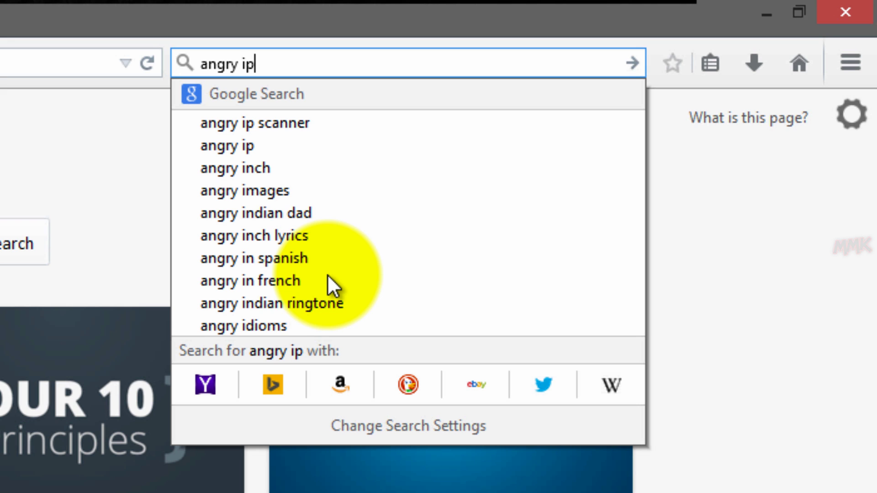
key(Down)
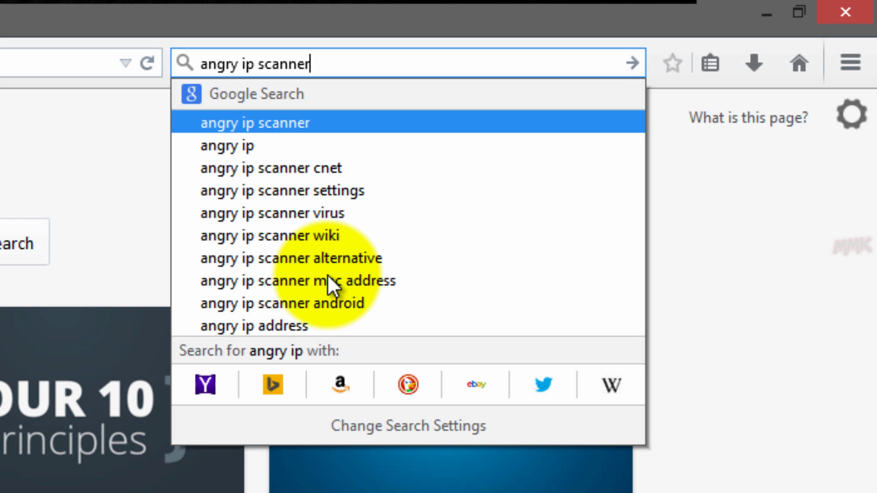
key(Return)
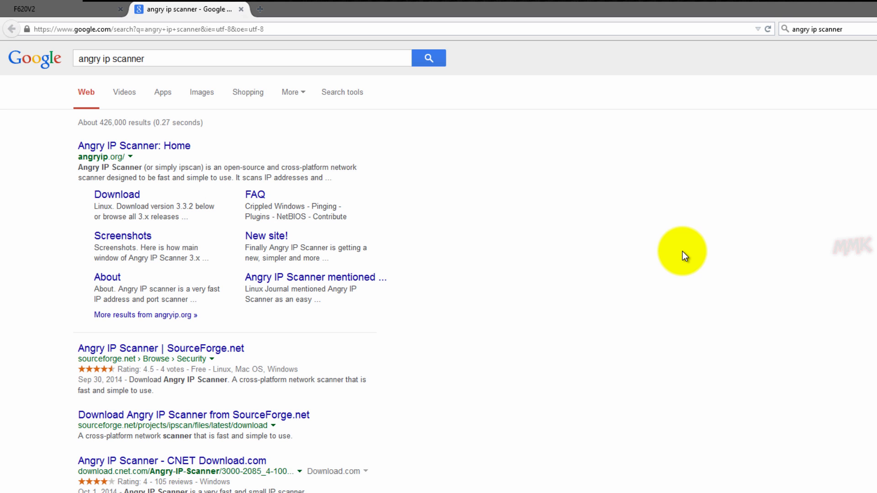
- Save the Angry IP Scanner 32/64-bit Windows installer, ipscan-3.3.2-setup, to the Desktop
click(131, 195)
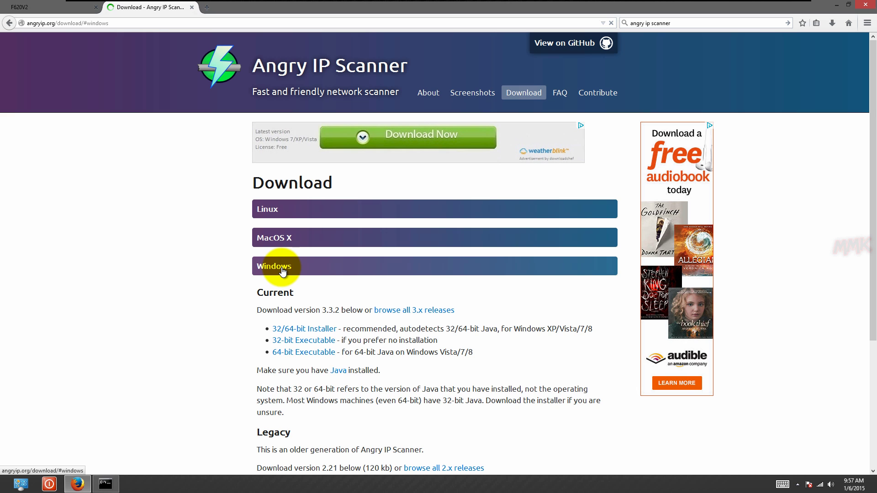
scroll(288, 273, down, 4)
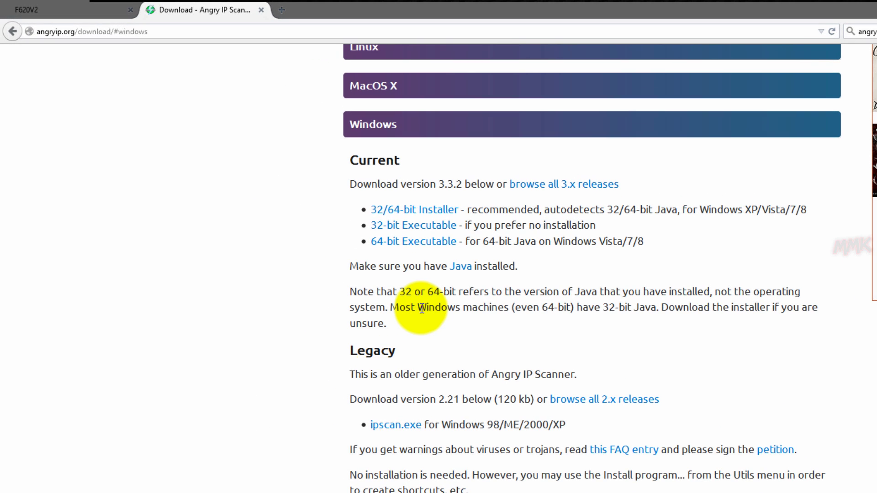
click(416, 211)
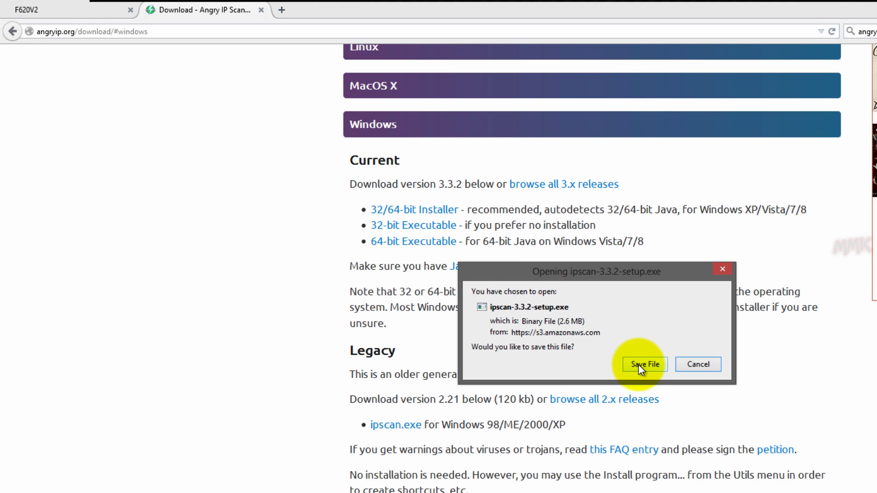
click(639, 365)
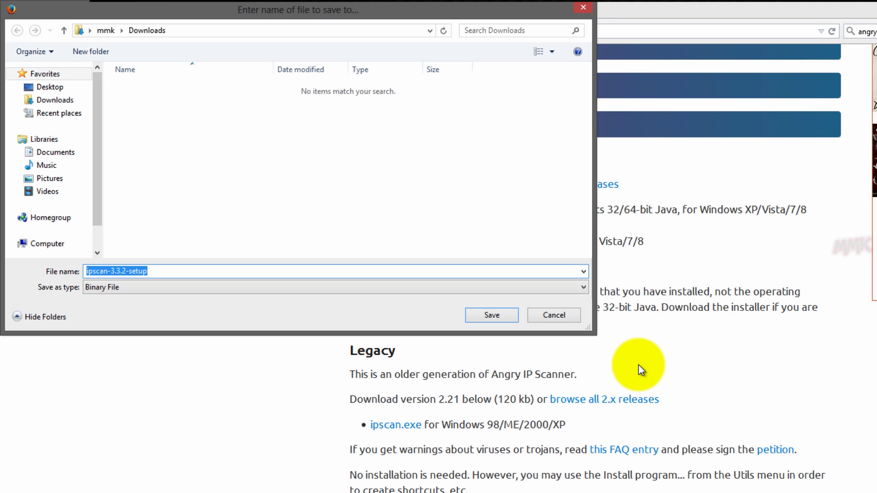
click(50, 87)
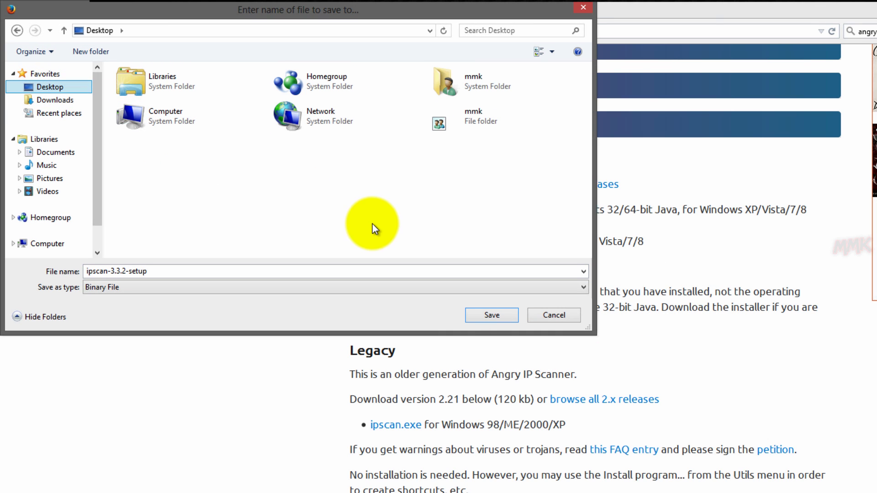
click(488, 317)
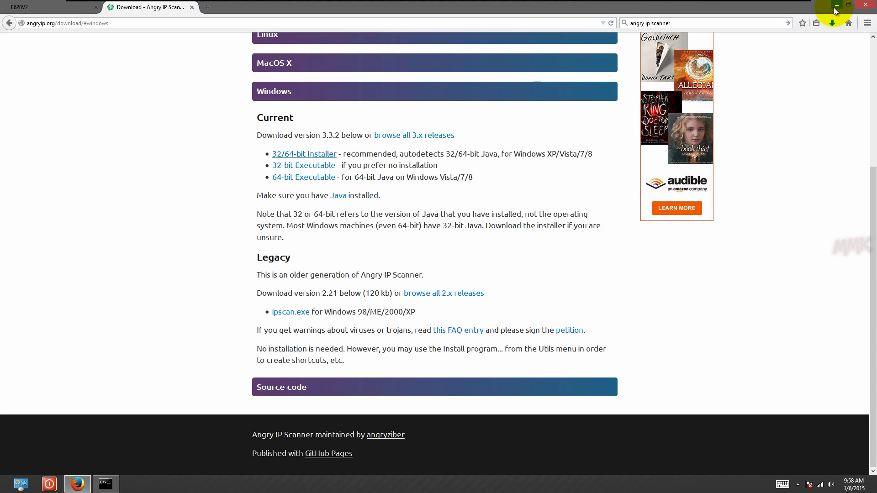
- Run ipscan-3.3.2-setup from the desktop and install to C:\Program Files\Angry IP Scanner
click(835, 6)
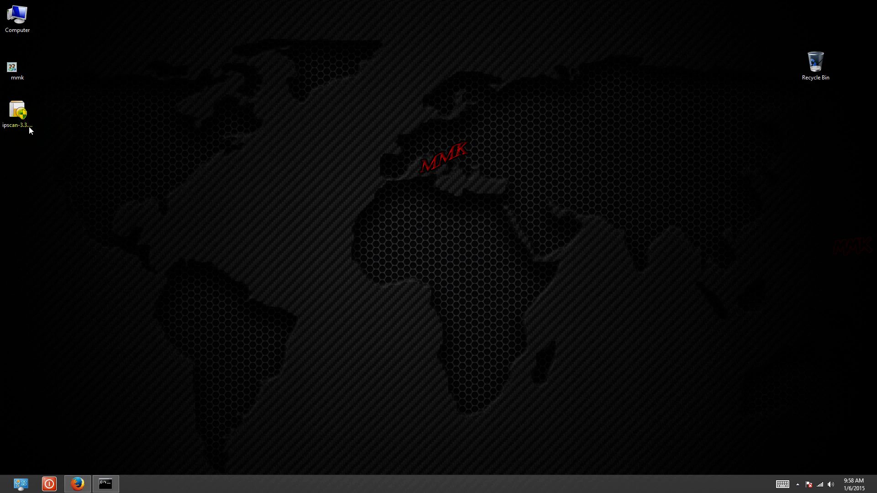
double_click(18, 121)
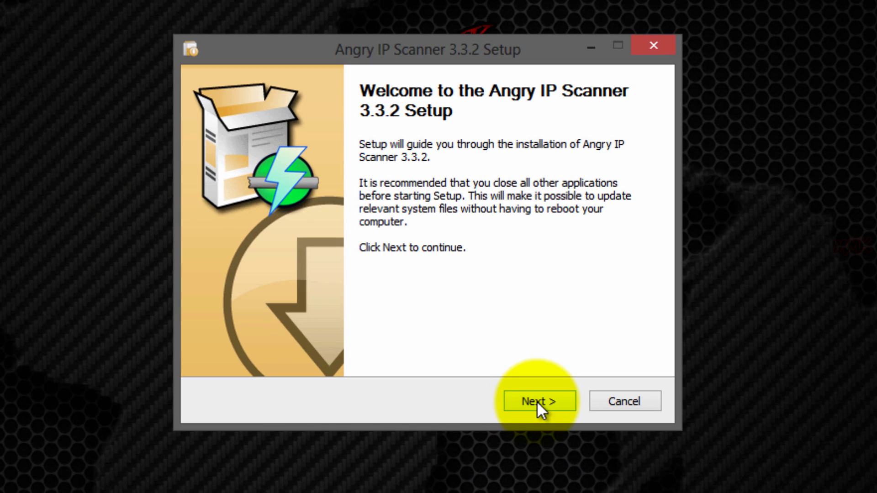
click(489, 315)
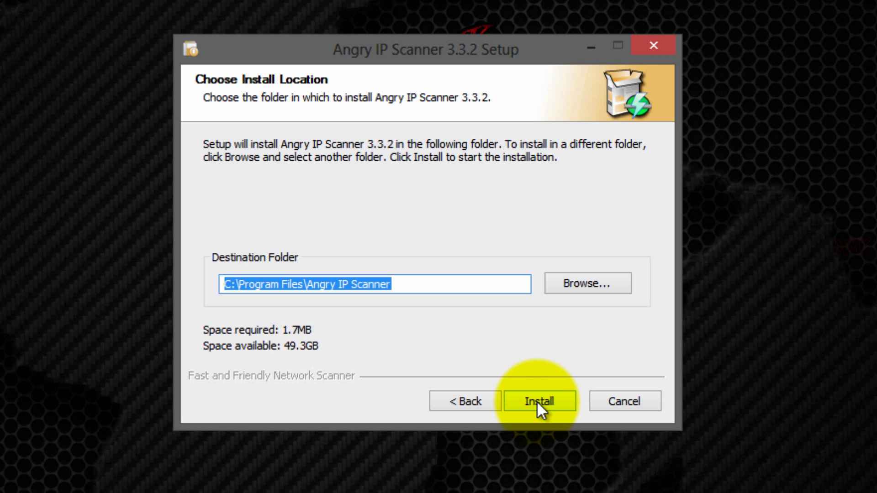
click(537, 403)
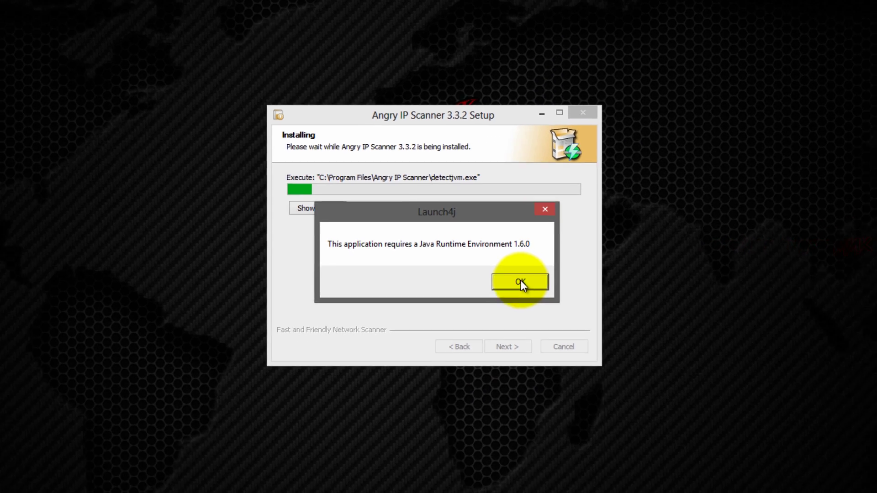
- Dismiss the Java requirement warning and save the jxpiinstall Java installer from java.com to the Desktop
click(556, 304)
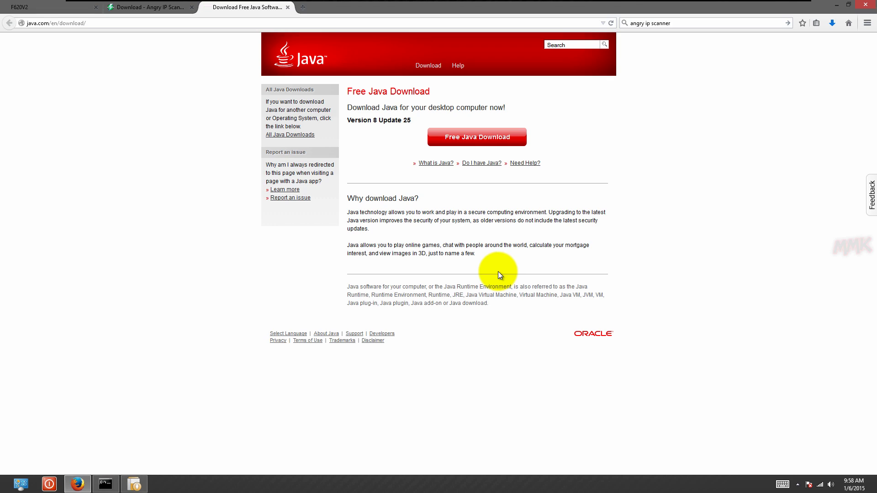
click(477, 143)
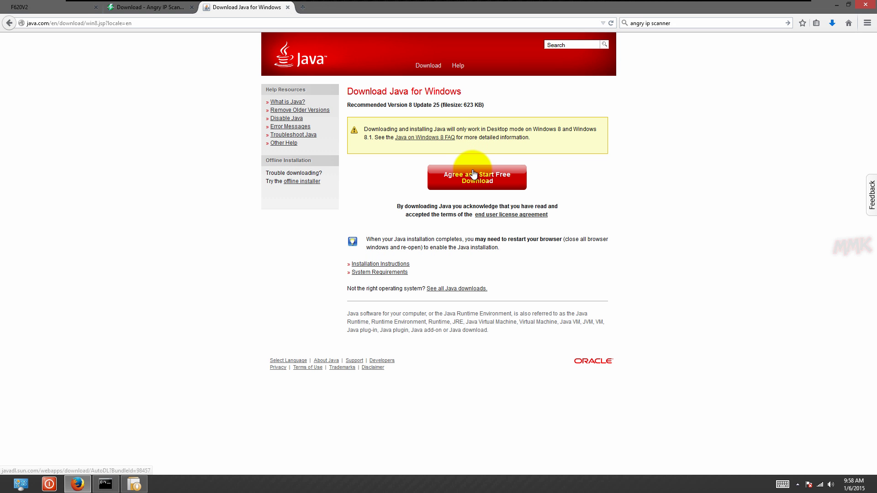
click(473, 182)
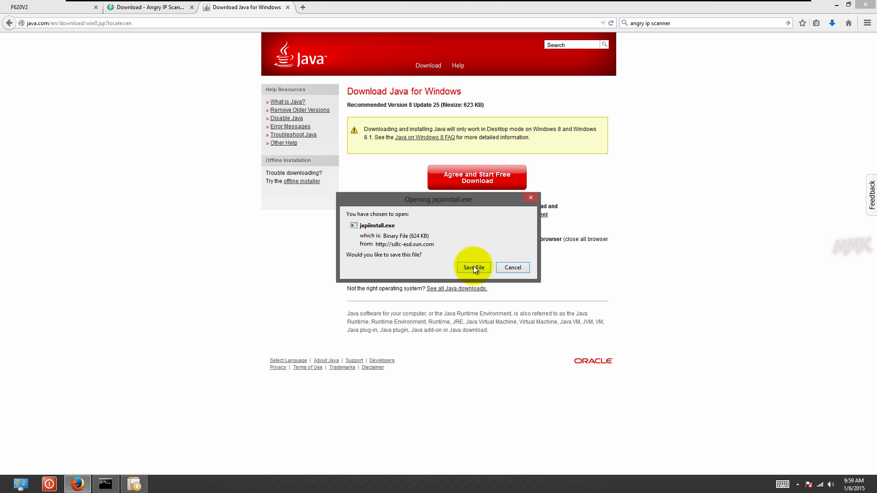
click(473, 267)
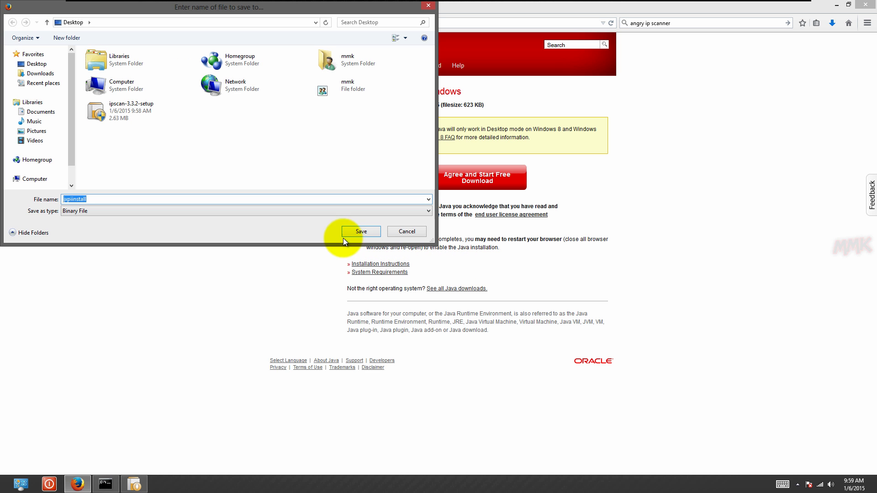
click(359, 232)
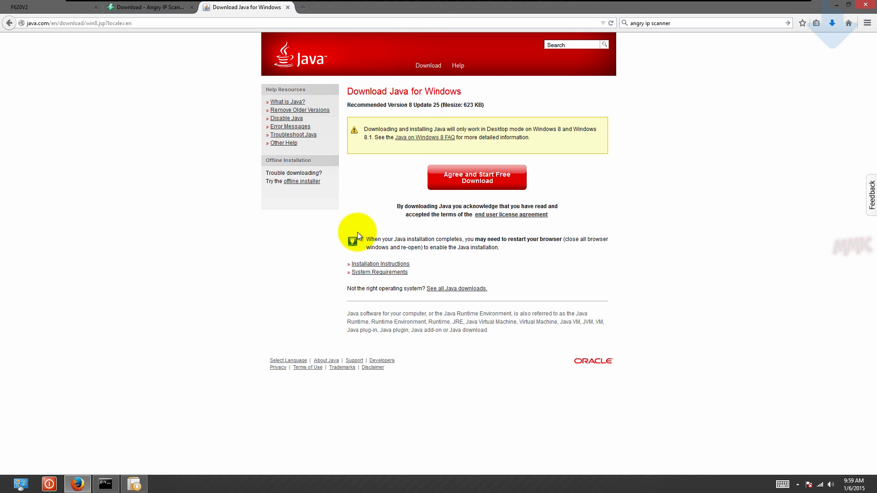
click(836, 6)
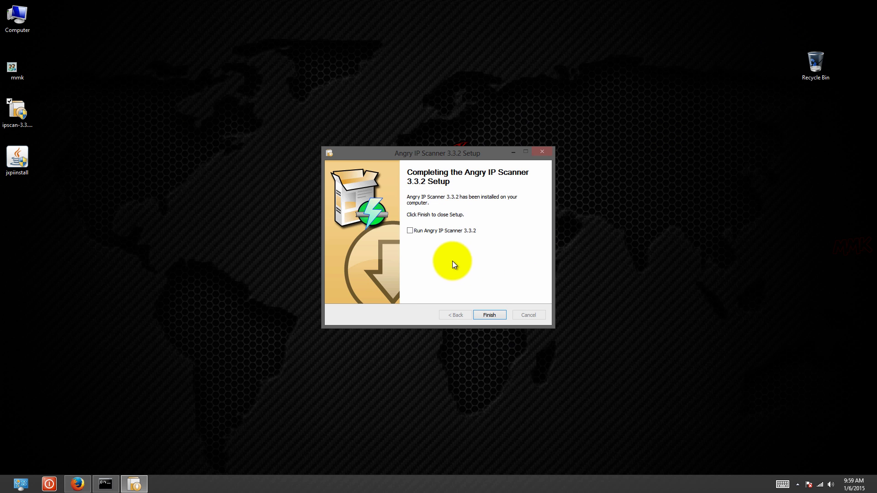
- Finish the Angry IP Scanner setup, start the jxpiinstall Java install, and search apps for 'angry'
click(491, 315)
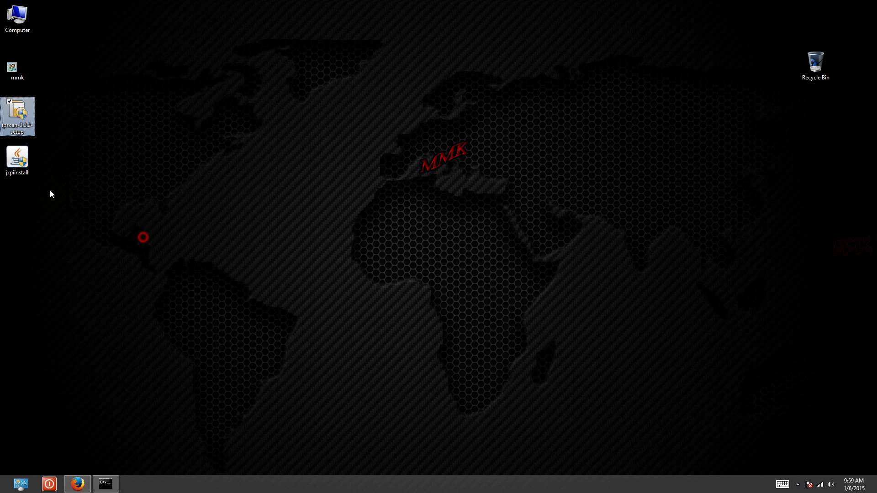
double_click(17, 158)
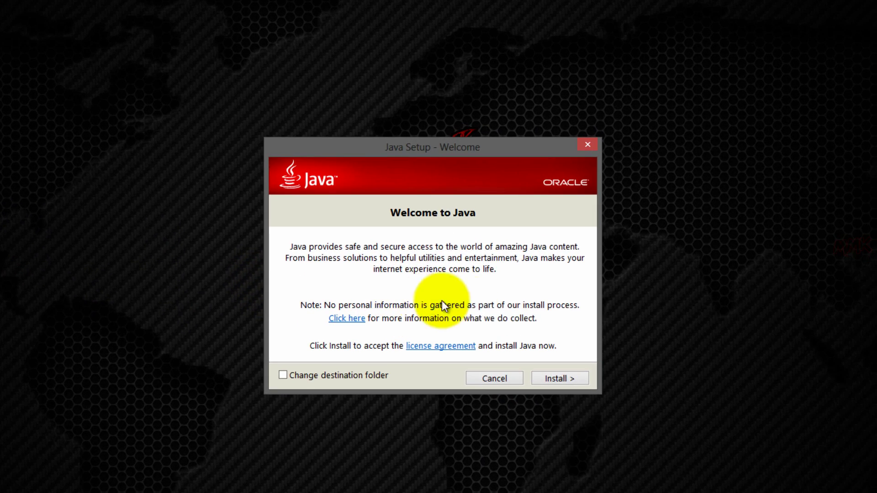
click(554, 381)
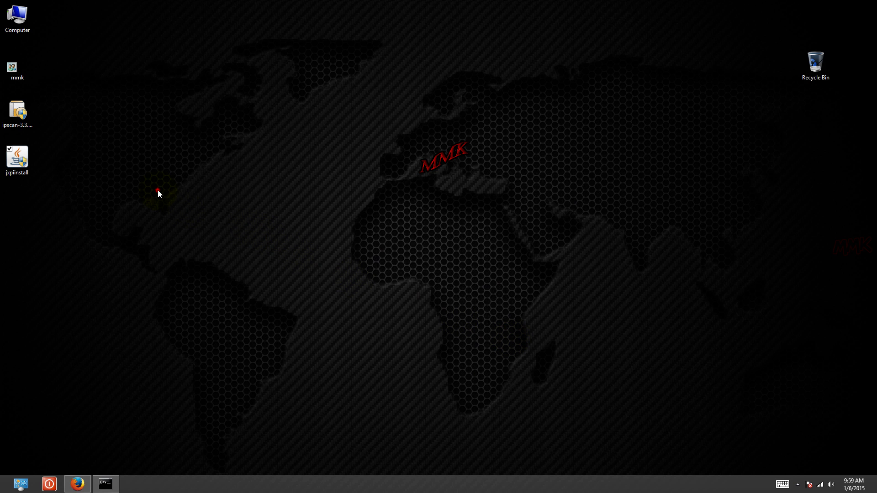
click(157, 190)
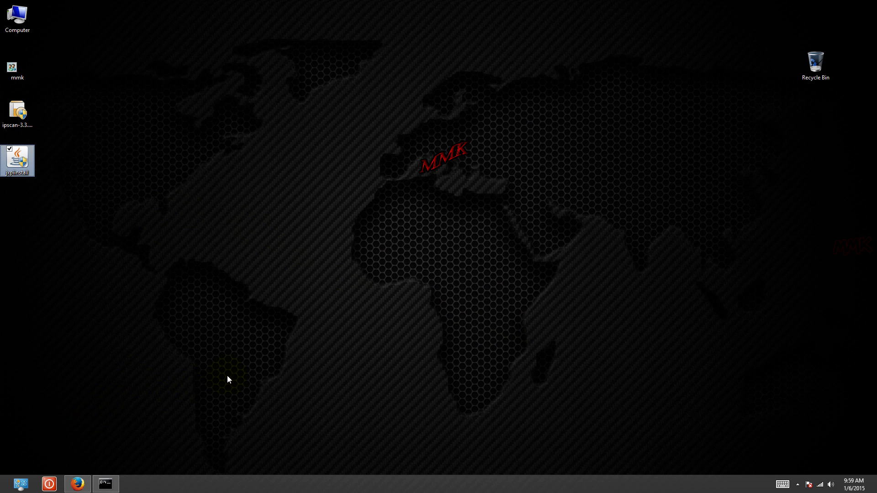
key(super)
text(angry)
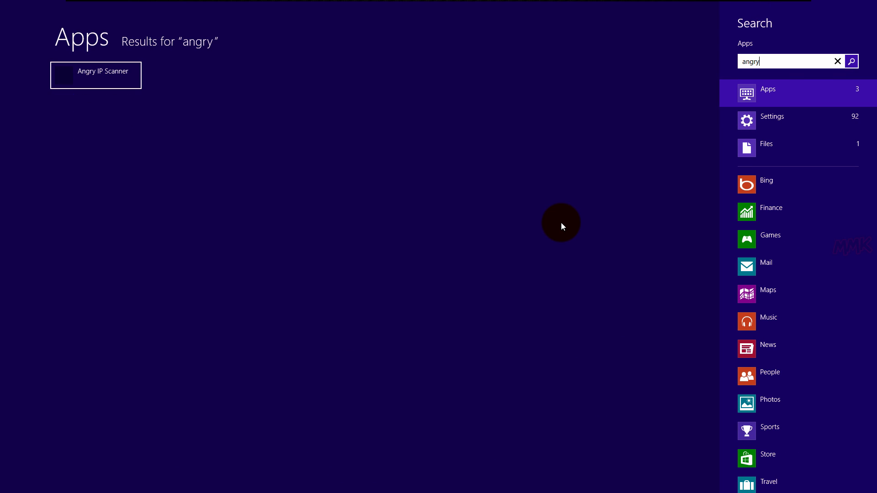
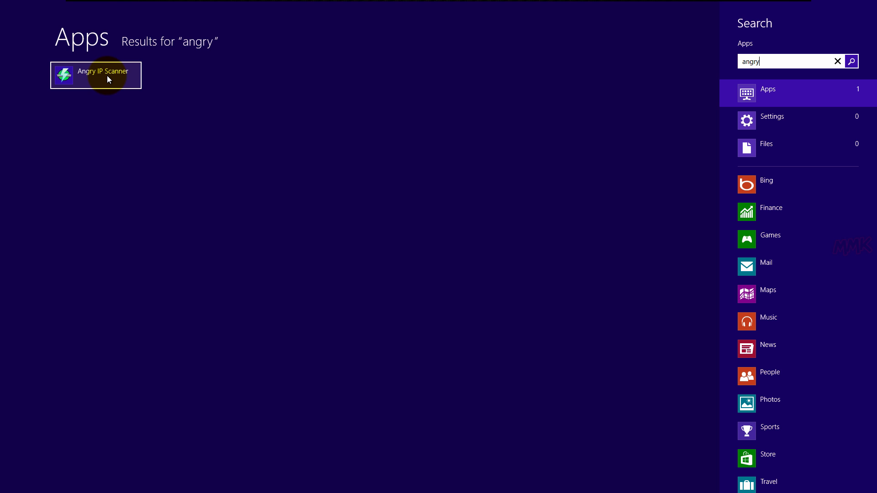
- Launch Angry IP Scanner, dismiss the Java Setup and Getting Started dialogs, and enlarge the window
click(106, 76)
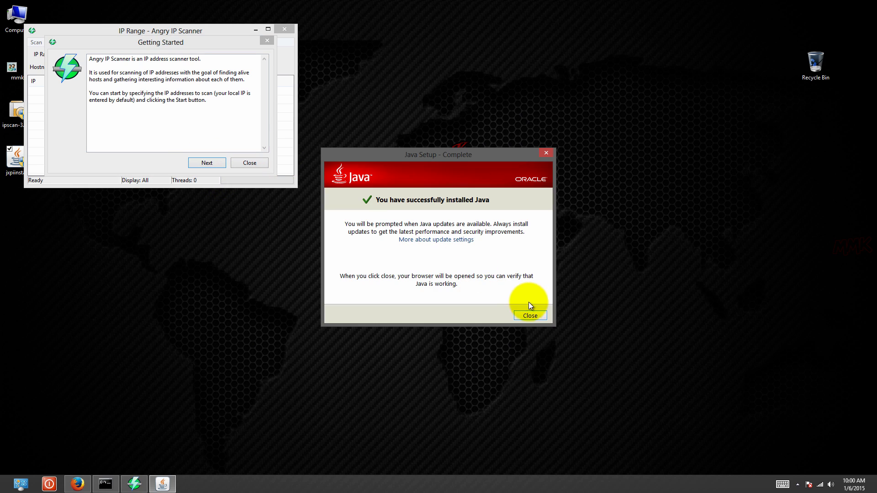
click(533, 314)
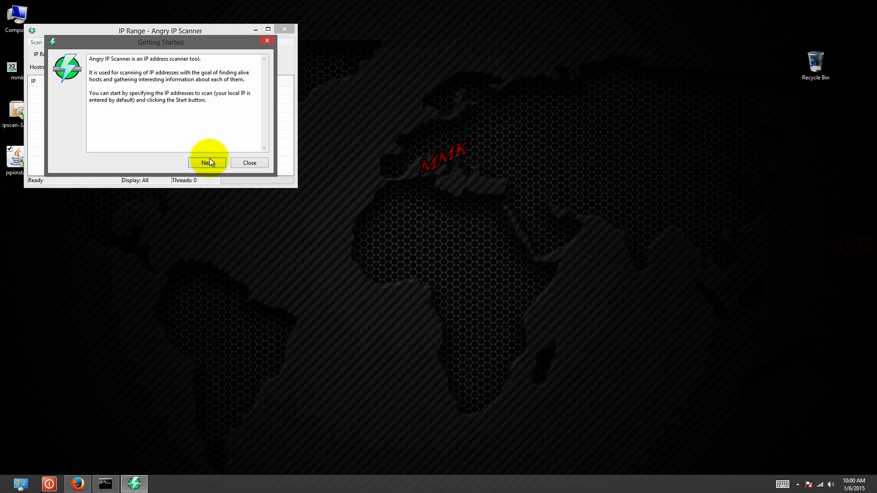
click(238, 163)
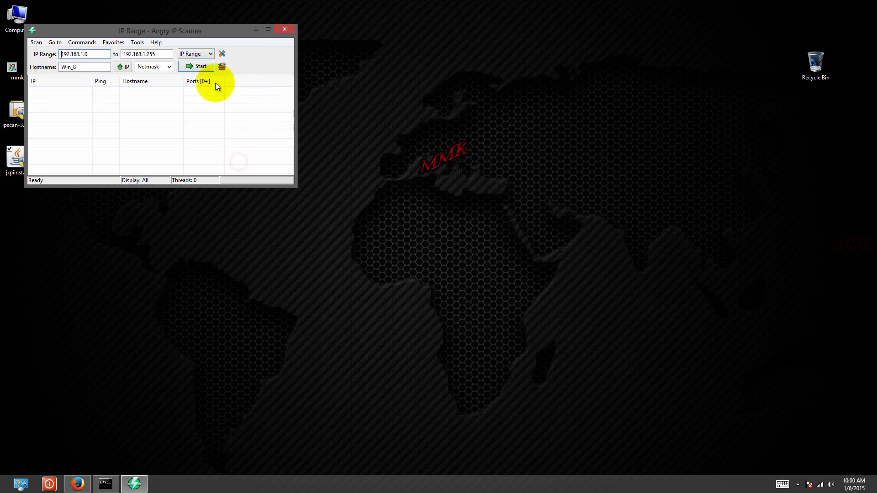
drag(200, 28, 448, 57)
drag(416, 212, 428, 416)
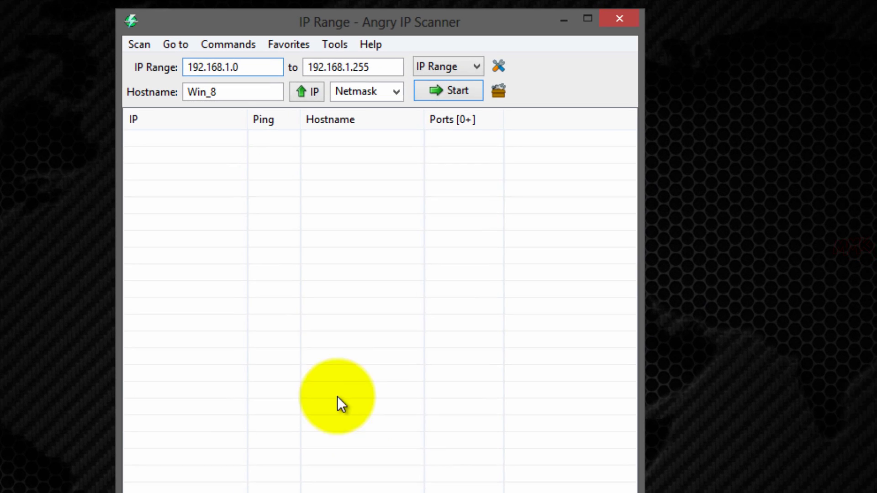
- Scan 192.168.1.0–192.168.1.255 and close the Scan Statistics summary
click(455, 90)
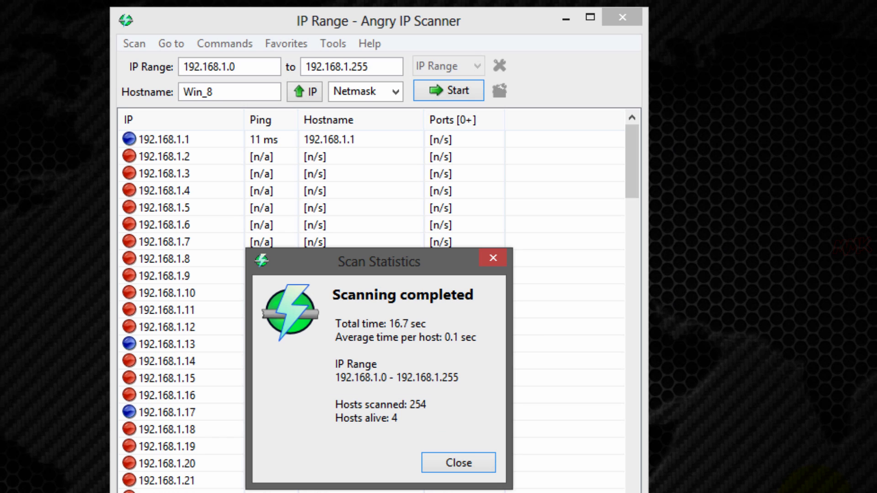
click(468, 461)
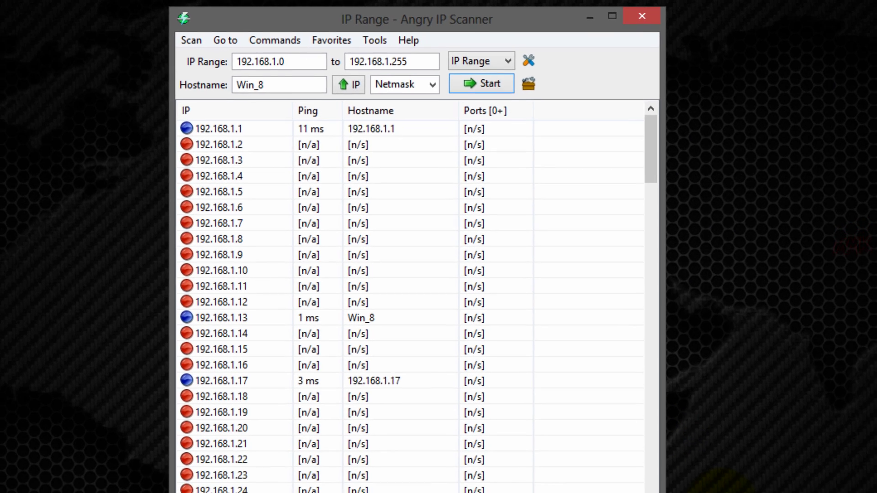
- Open hosts 192.168.1.1 and 192.168.1.17 in the web browser from the scanner
right_click(396, 125)
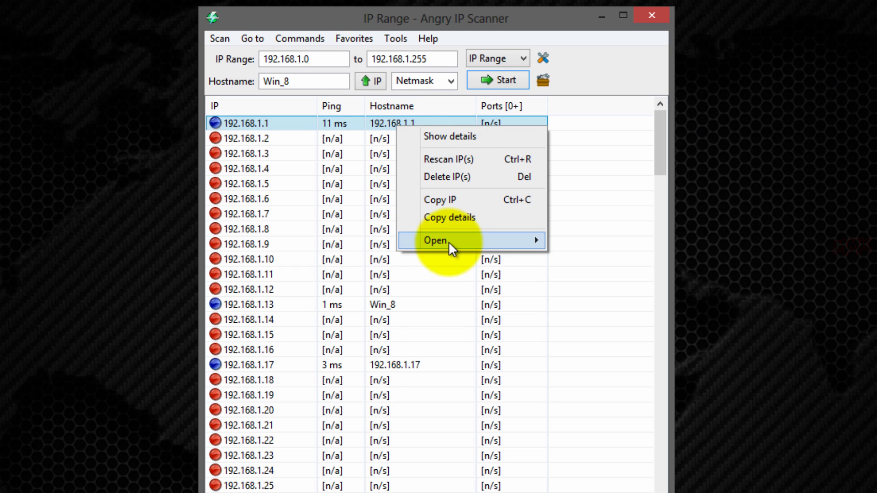
mouse_move(484, 240)
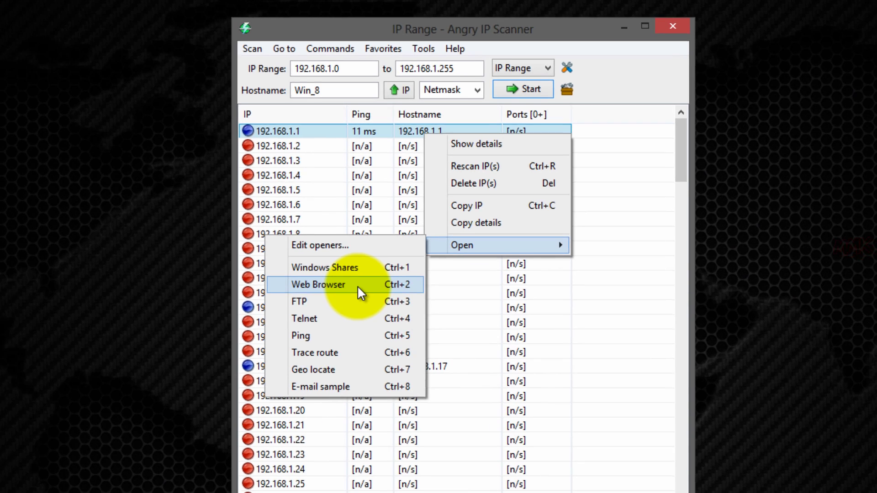
click(327, 281)
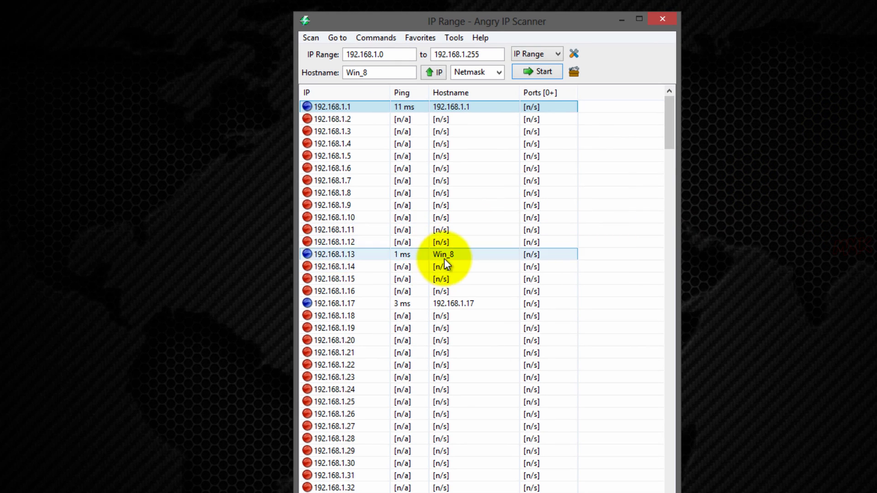
right_click(462, 303)
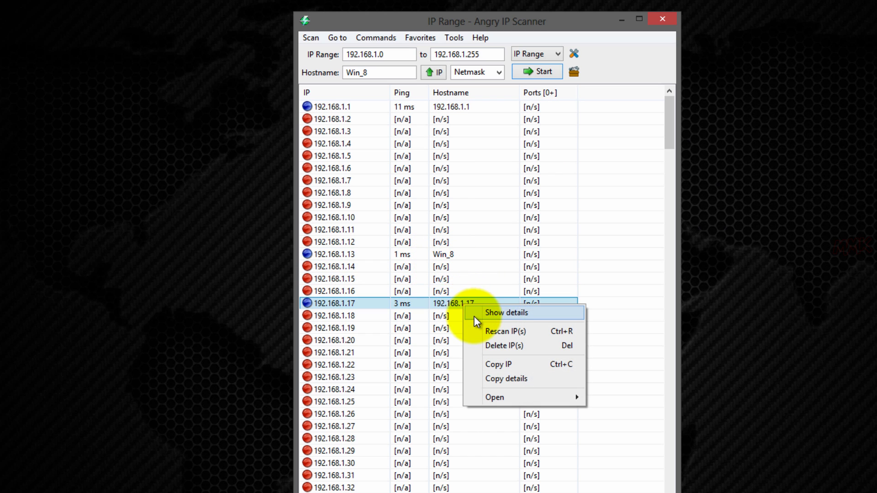
mouse_move(508, 397)
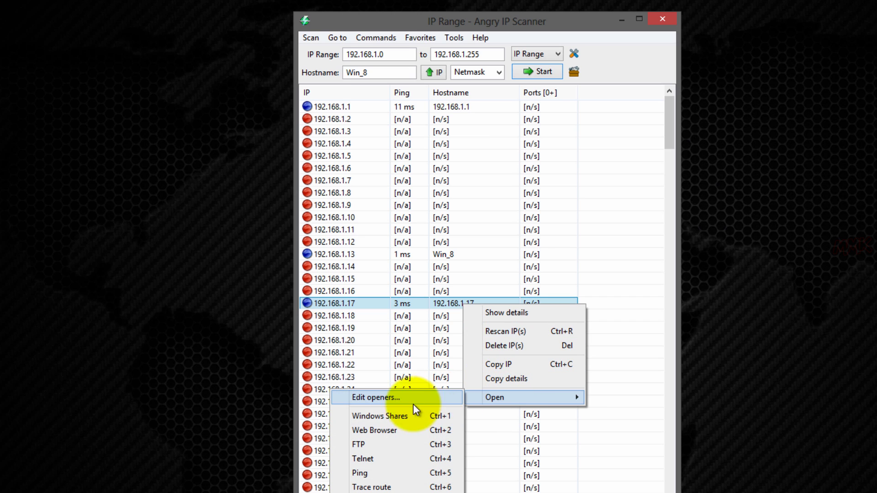
click(401, 431)
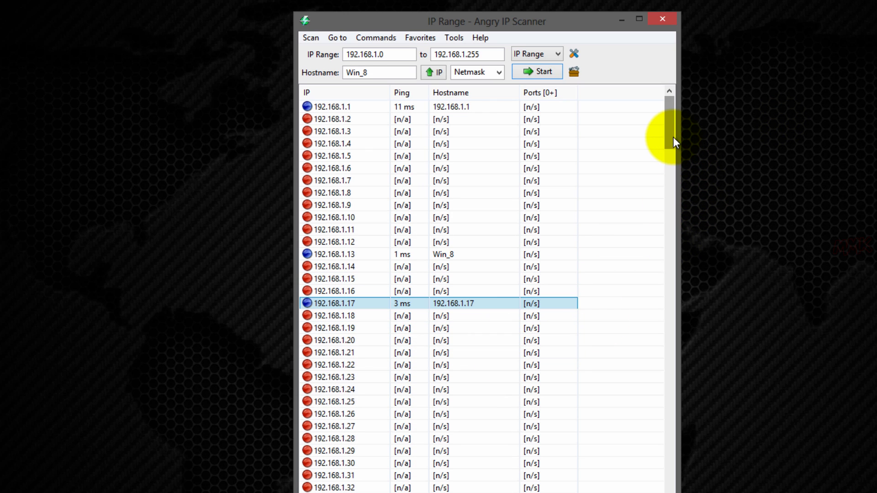
- Find host 192.168.1.254 in the results and open it in the web browser
drag(673, 137, 673, 479)
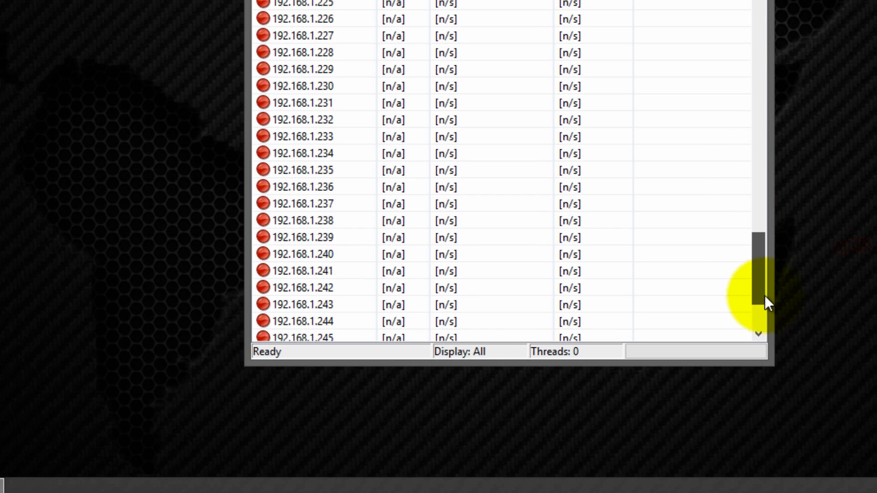
drag(766, 303, 771, 349)
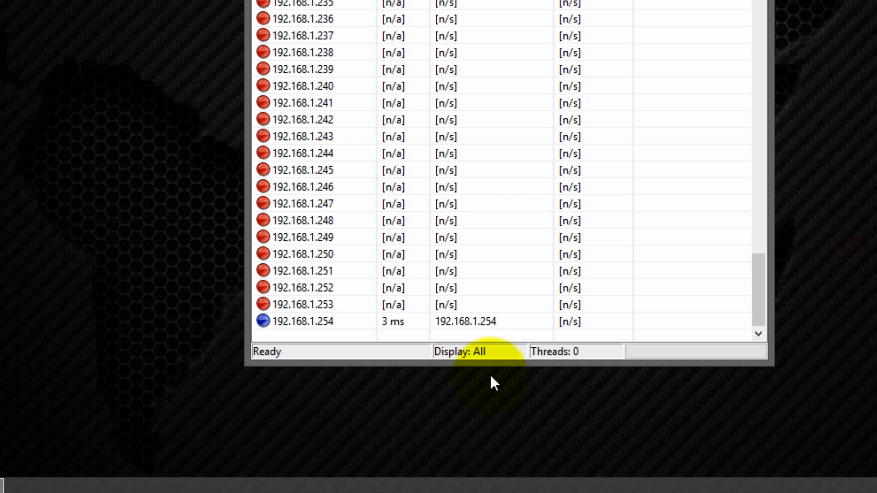
click(468, 321)
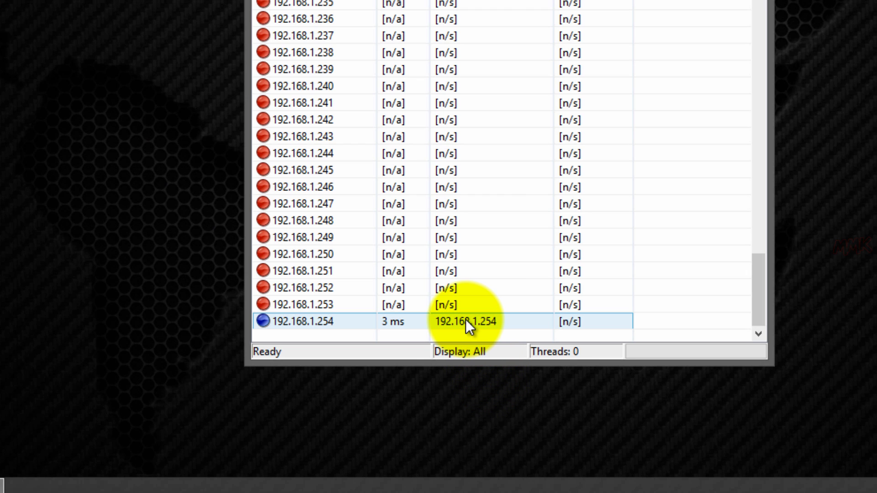
right_click(465, 319)
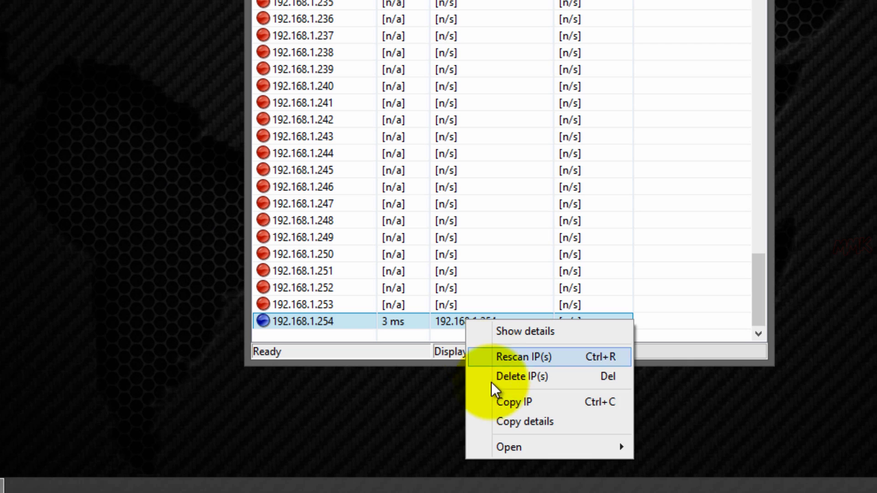
mouse_move(521, 450)
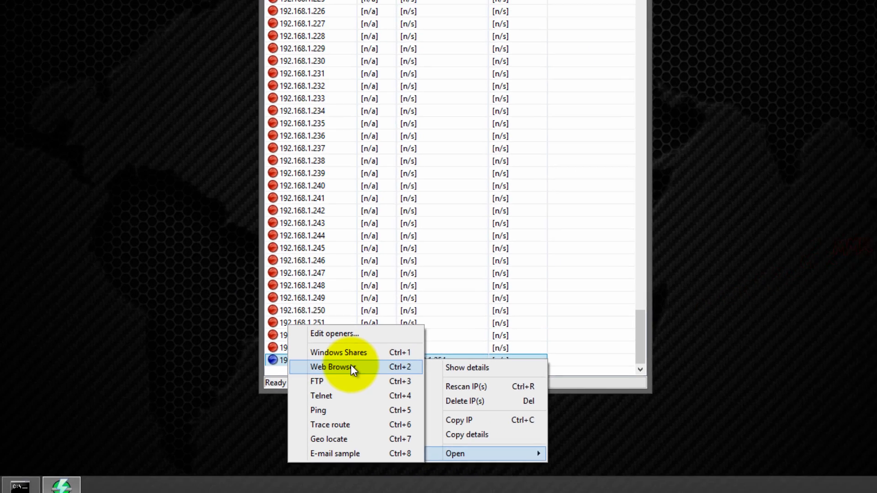
click(351, 366)
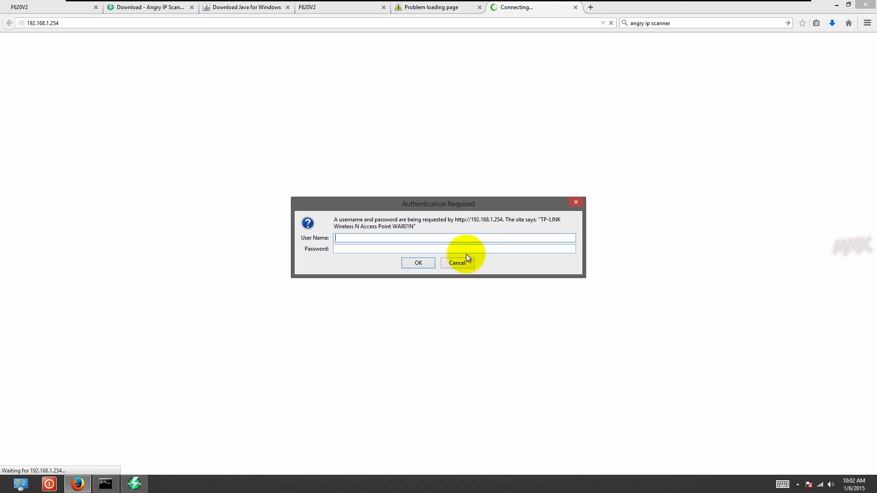
- Cancel the access point's login prompt and start a search in a new Firefox tab
click(457, 264)
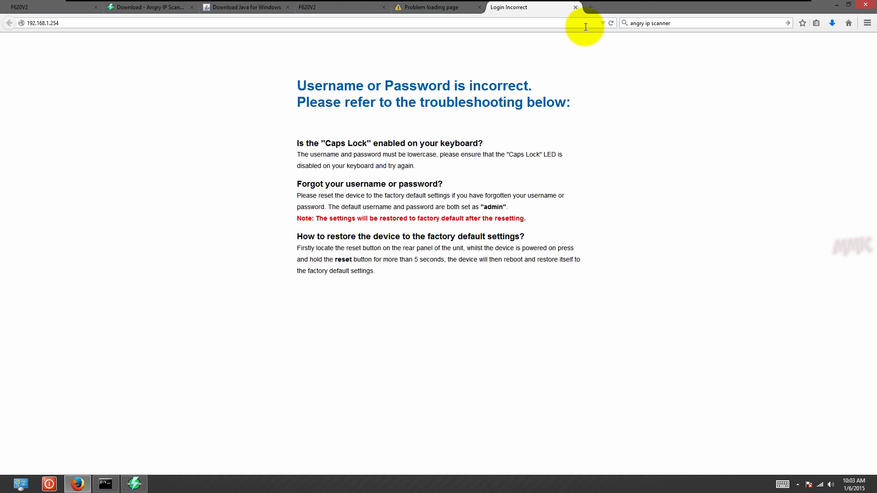
click(591, 7)
click(678, 22)
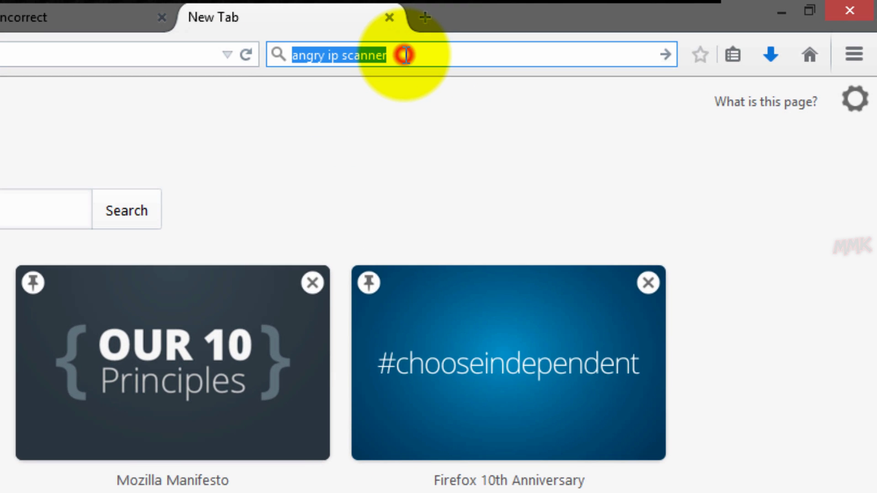
- Search Google for 'port forward' and open the PortForward.com result
text(po)
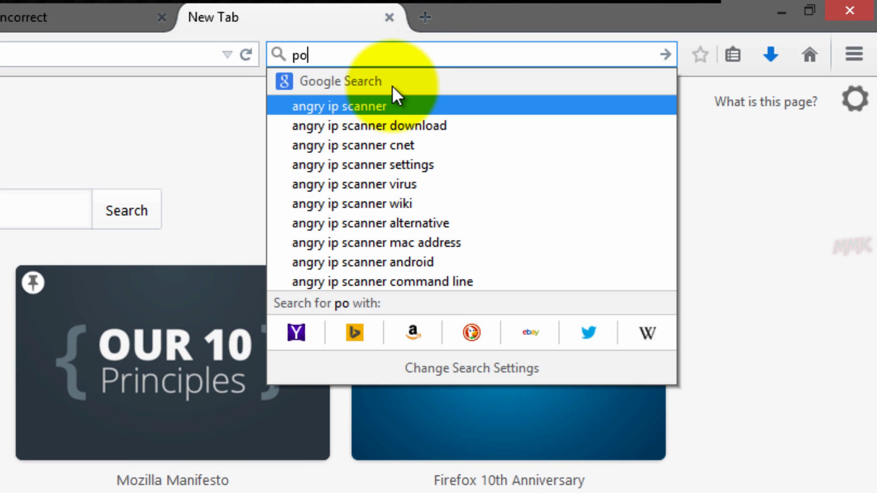
text(rt fo)
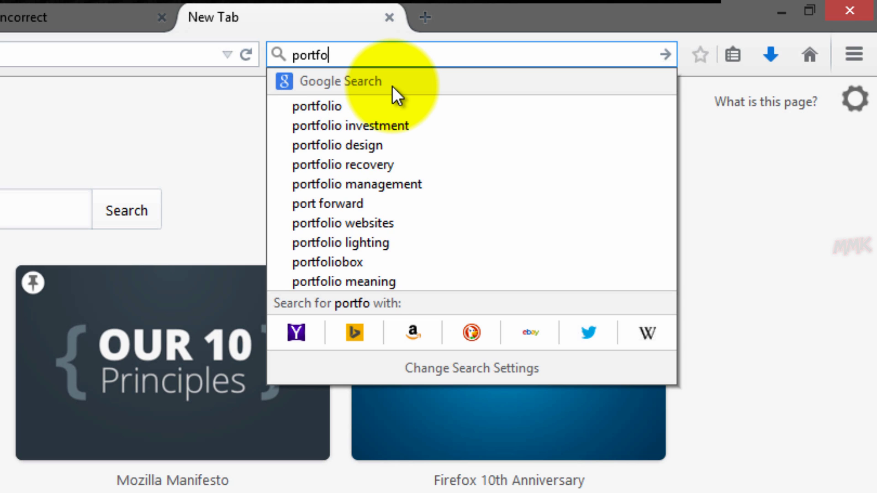
text(rw)
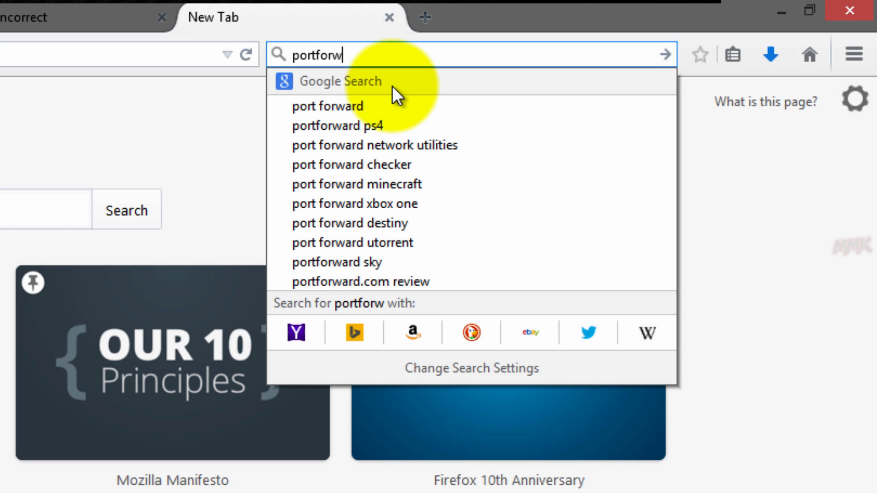
key(Down)
key(Return)
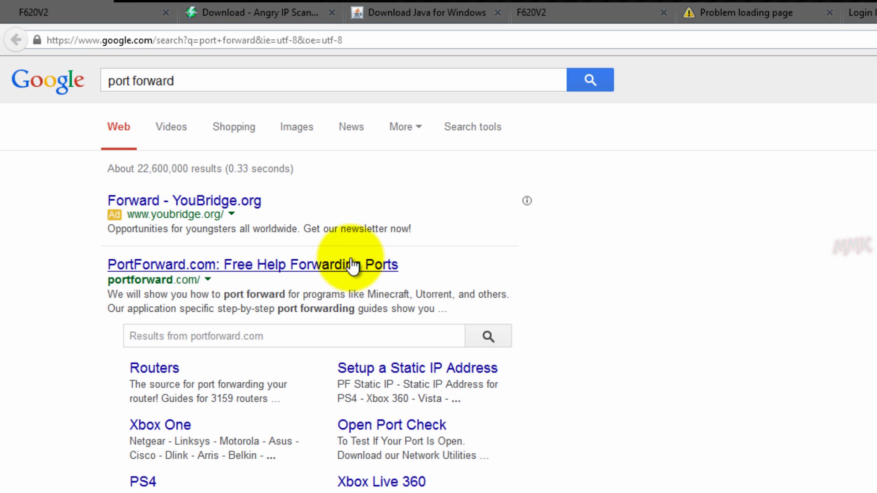
click(339, 264)
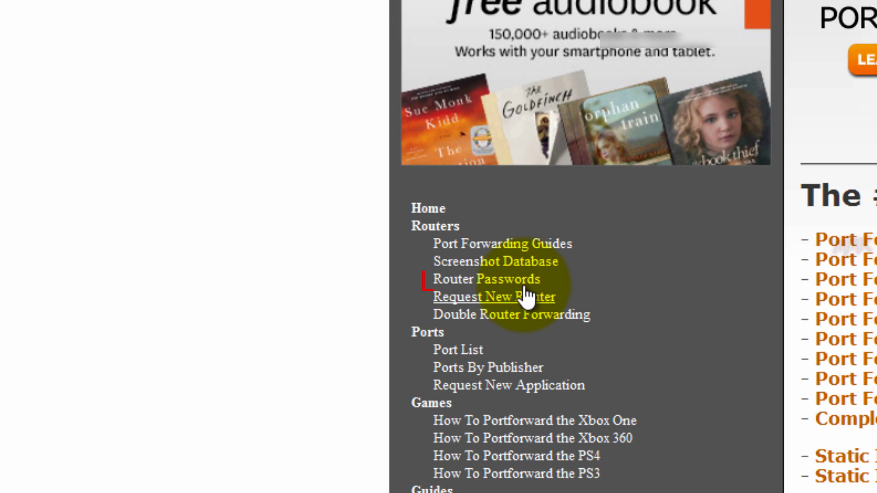
- Open Router Passwords and pick TP-Link from the brand list's T section
click(505, 281)
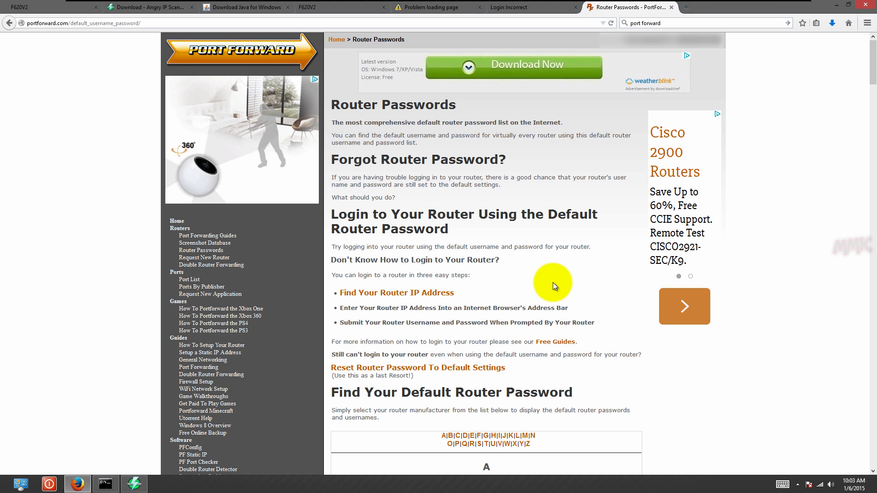
scroll(555, 287, down, 1)
scroll(557, 292, down, 10)
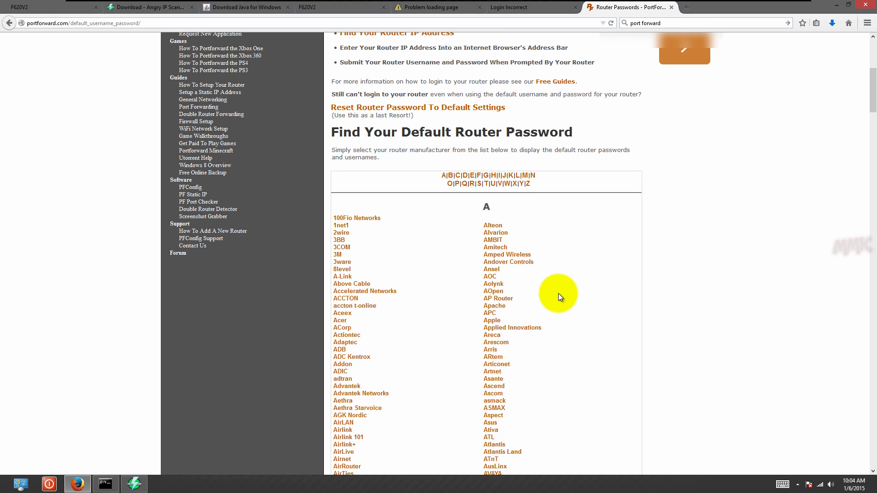
scroll(558, 289, down, 15)
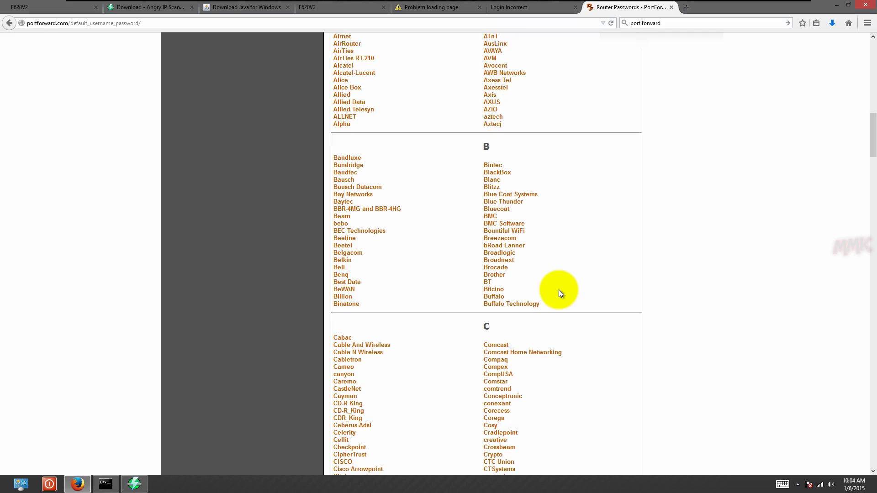
scroll(555, 289, down, 15)
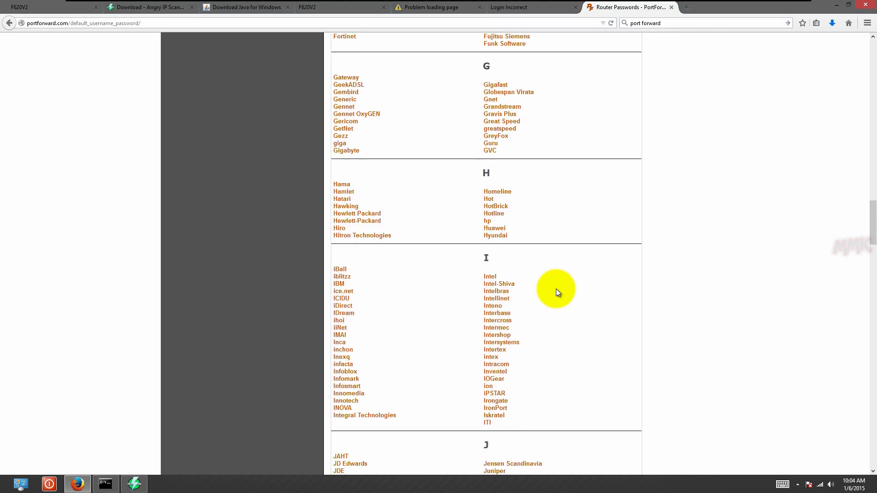
scroll(587, 298, down, 15)
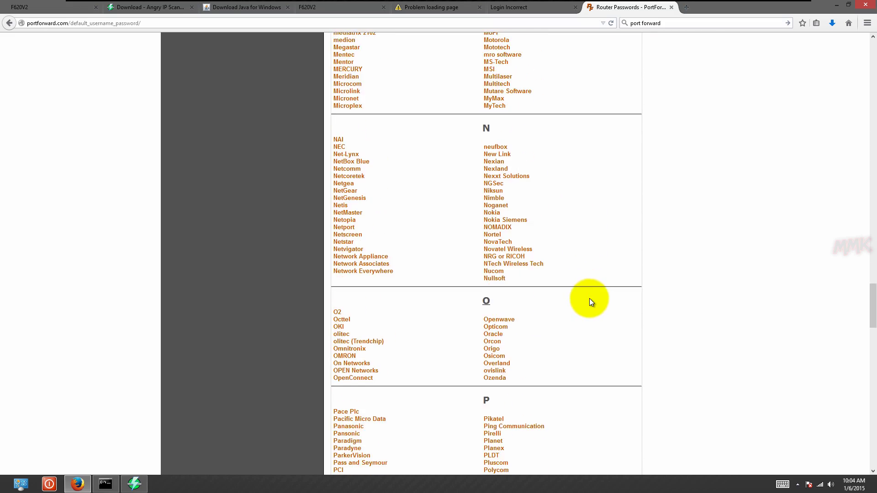
scroll(588, 298, down, 8)
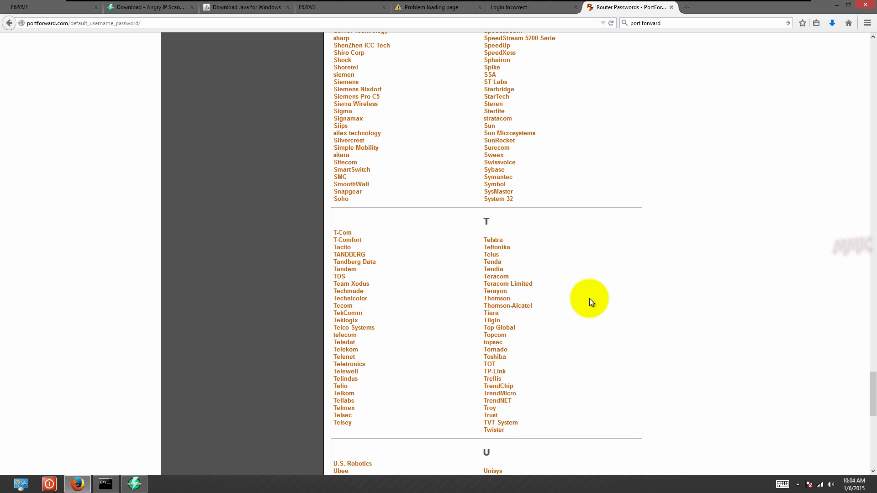
scroll(589, 296, down, 1)
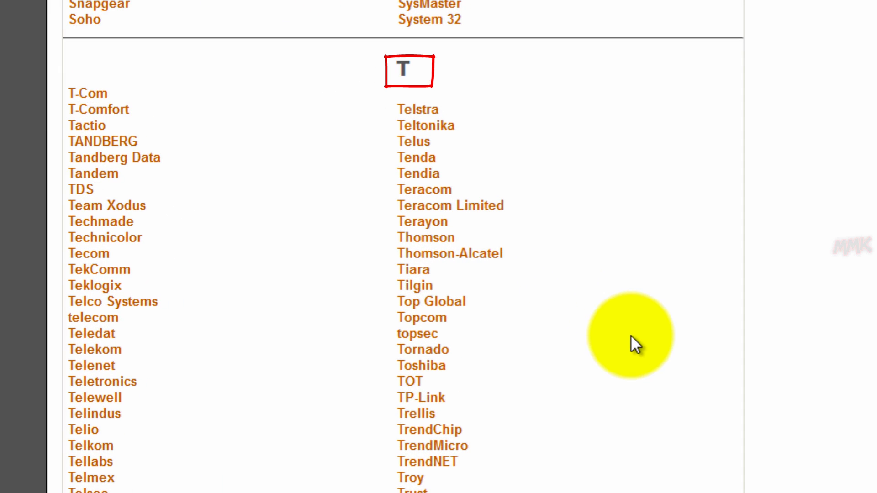
click(423, 400)
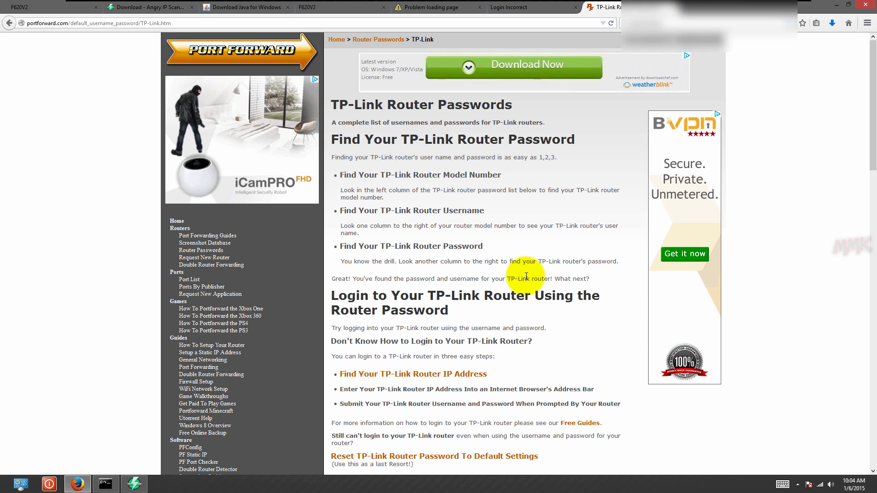
scroll(526, 276, down, 10)
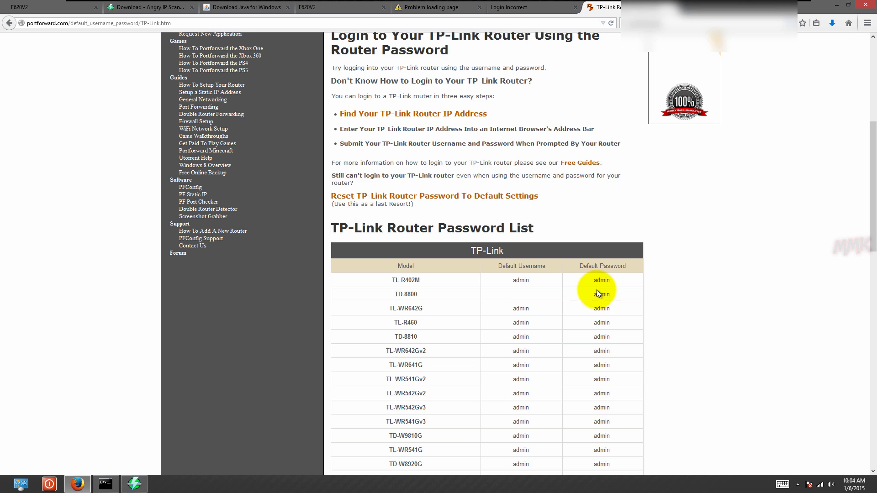
scroll(596, 291, down, 4)
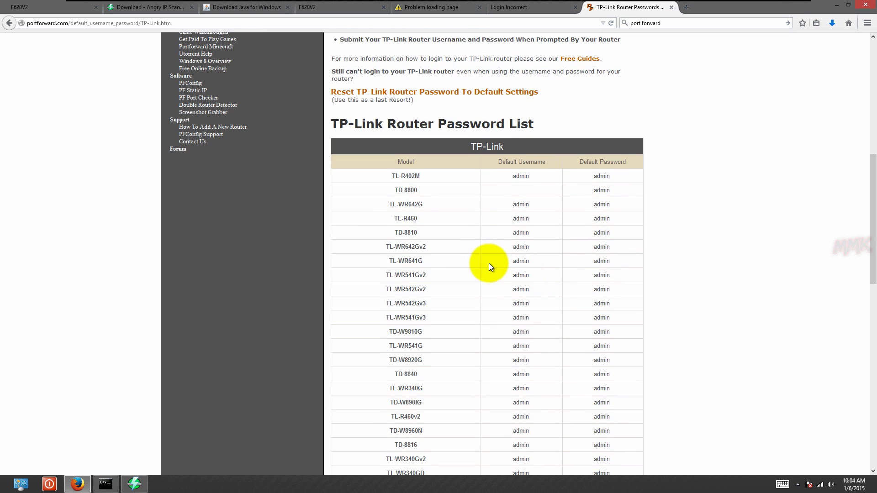
scroll(485, 281, down, 2)
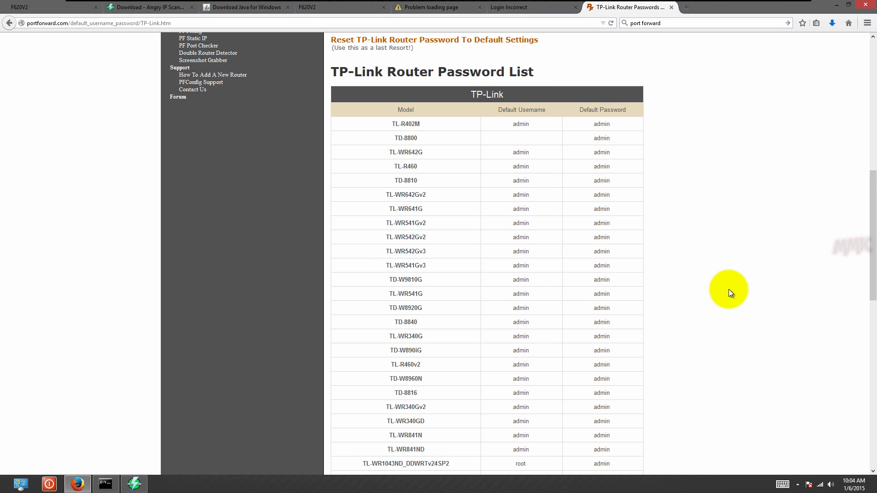
scroll(729, 292, down, 2)
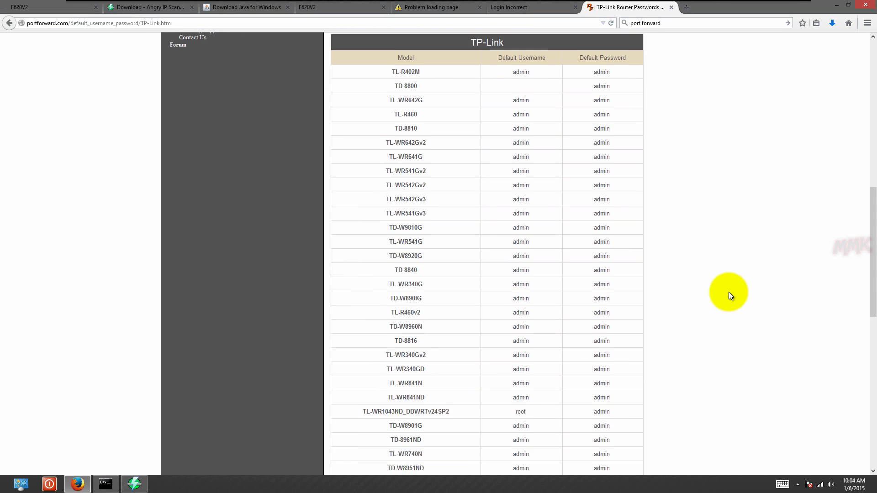
scroll(728, 293, down, 2)
scroll(728, 294, down, 8)
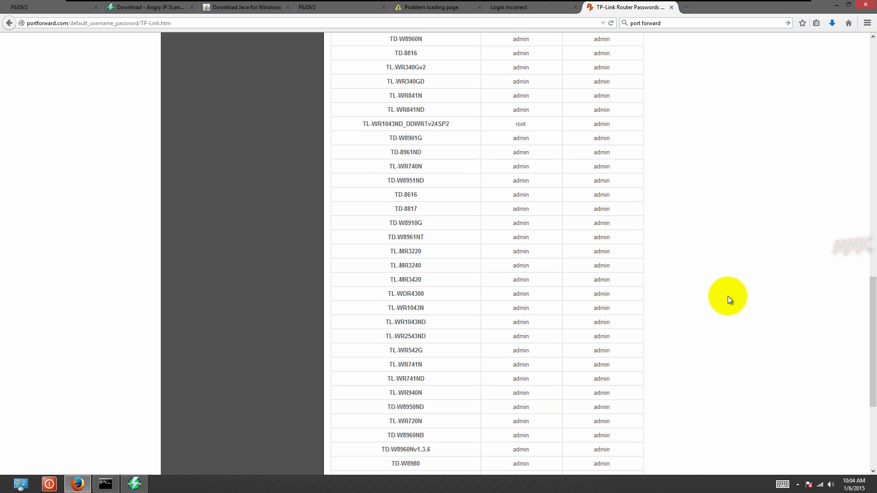
scroll(726, 296, down, 5)
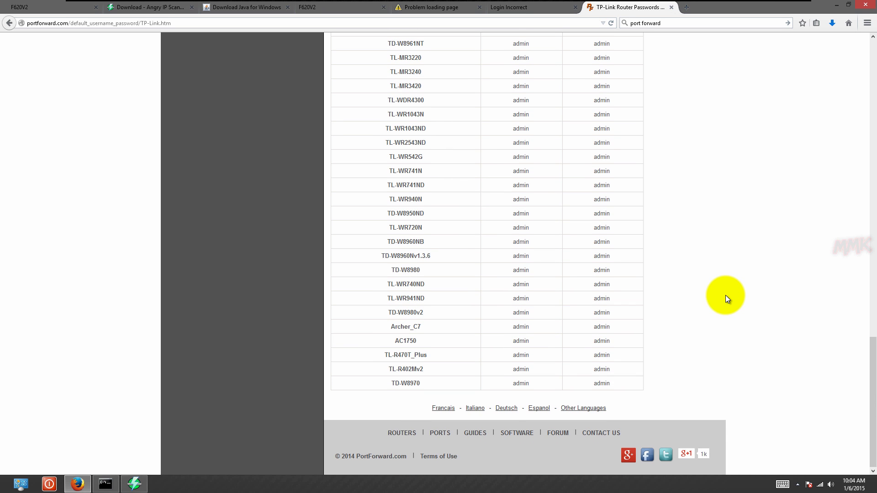
scroll(725, 295, up, 9)
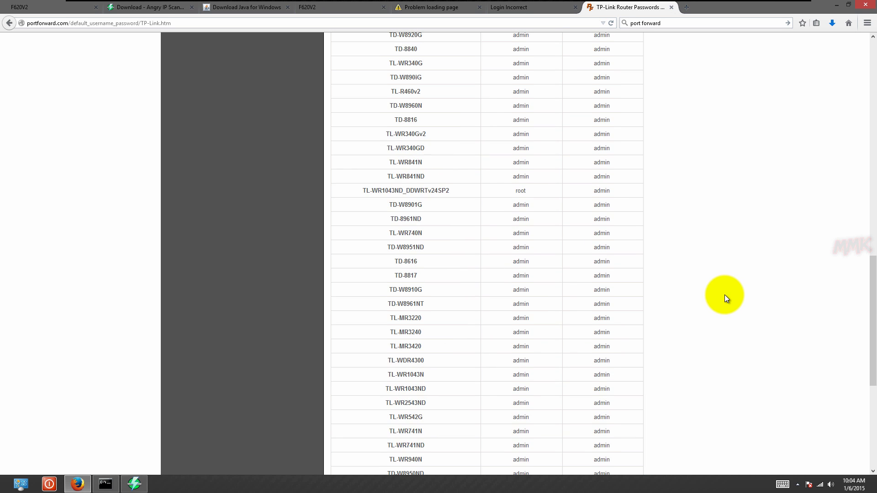
scroll(726, 298, up, 5)
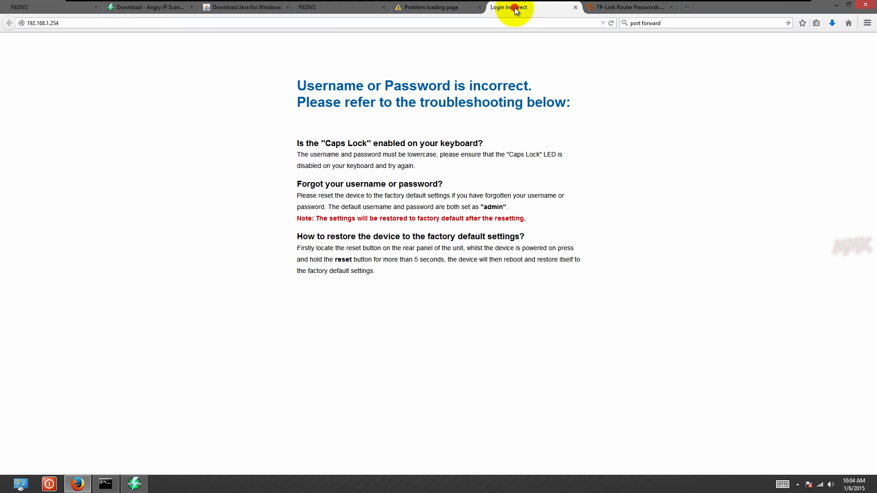
- Reload 192.168.1.254 and log in to the TP-Link WA801N with the default admin credentials
click(233, 23)
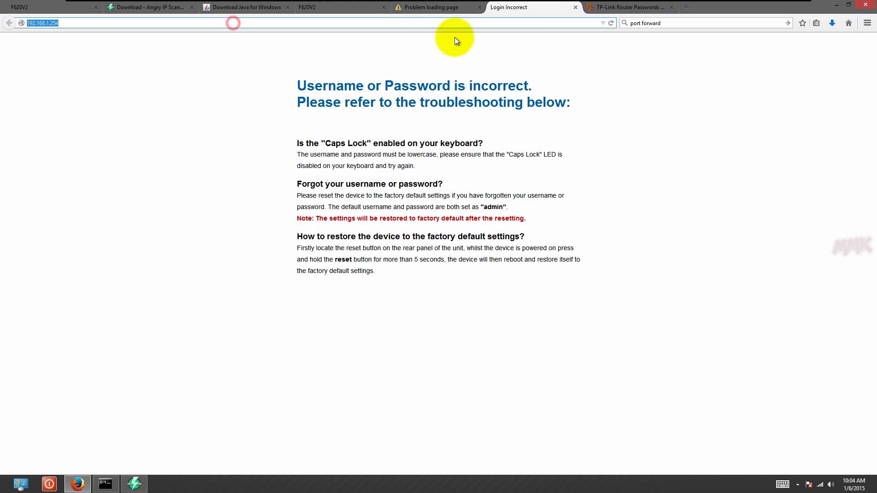
click(610, 23)
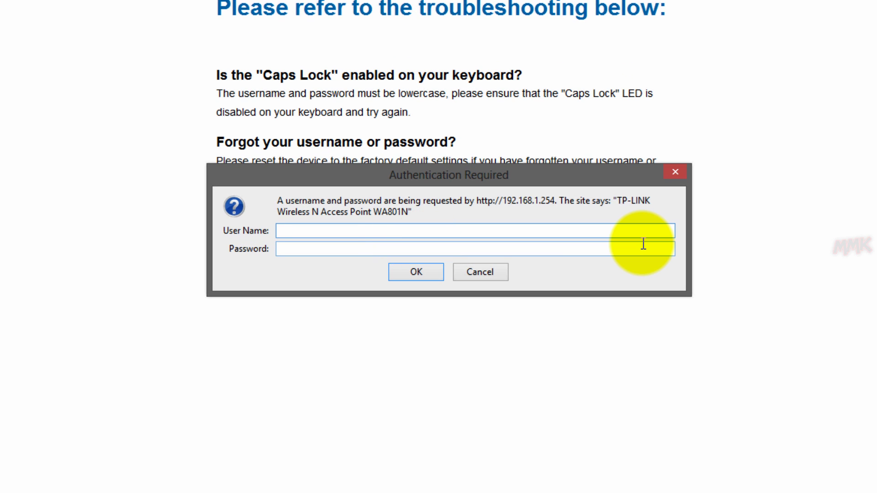
click(643, 244)
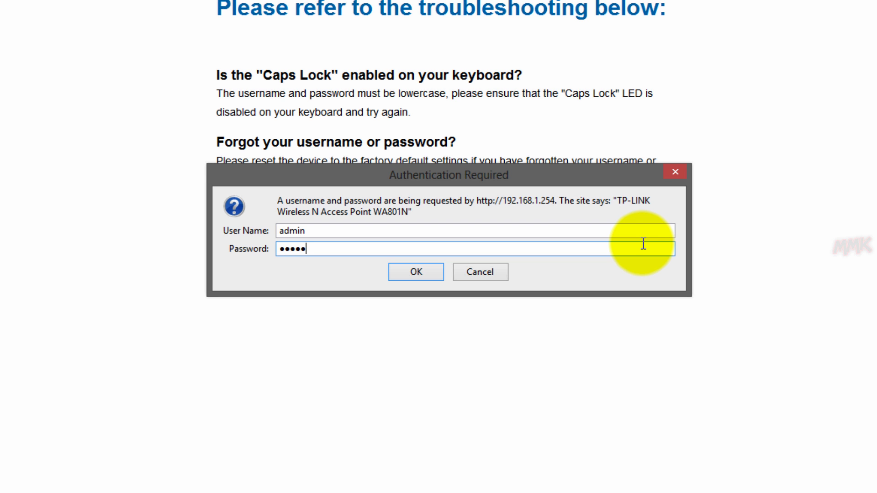
click(416, 272)
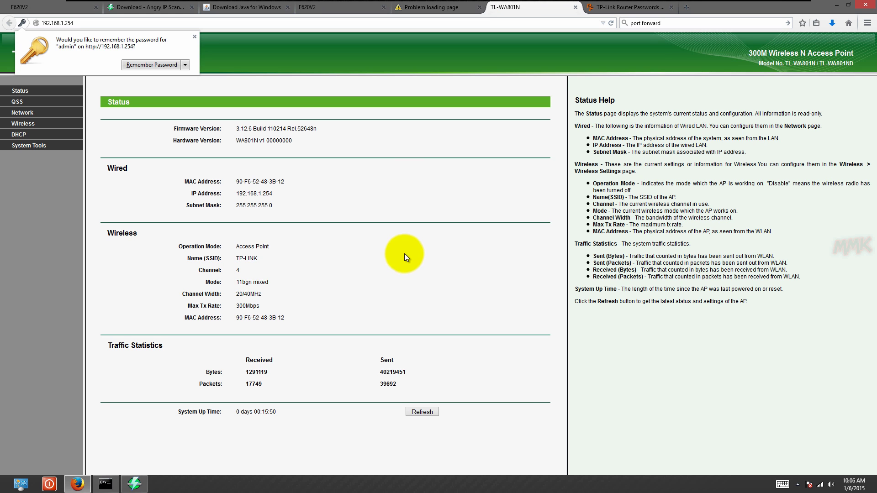
- Dismiss the save-login offer and go to Wireless > Wireless Security
click(194, 36)
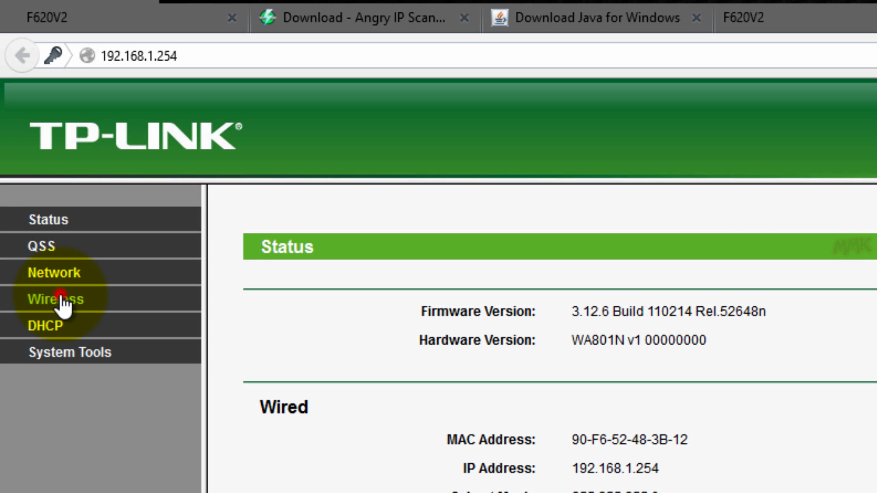
click(57, 275)
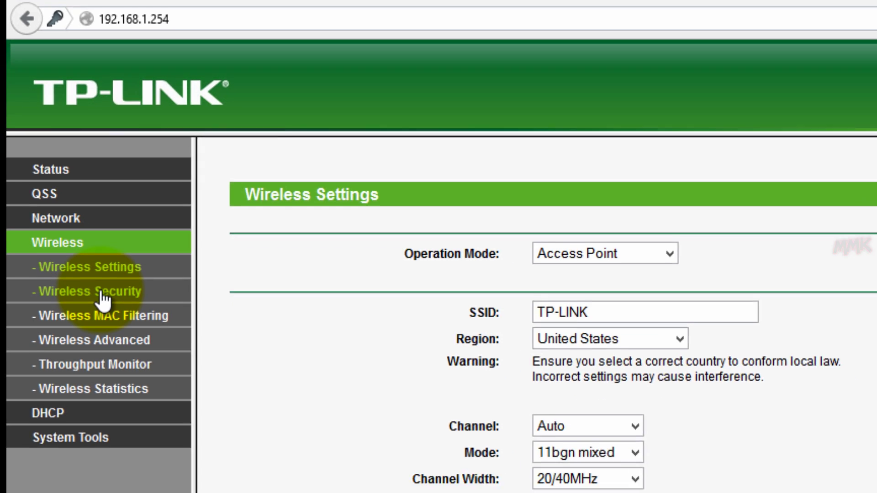
click(103, 354)
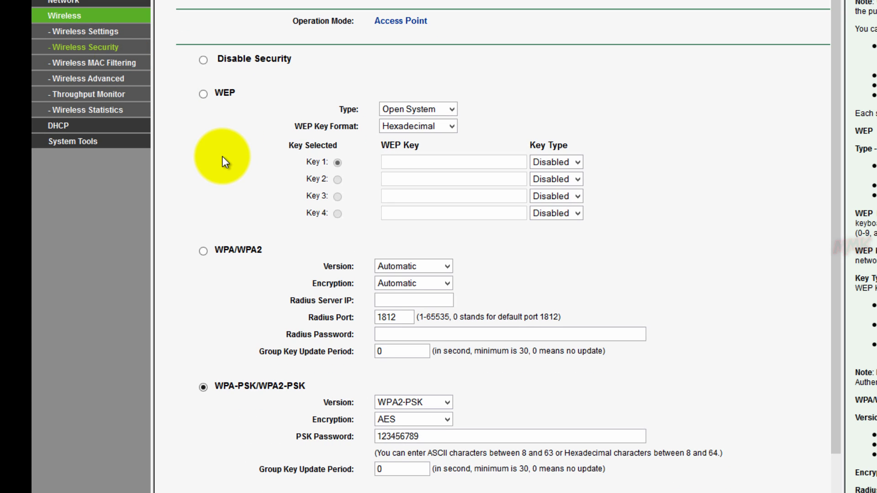
- Replace the WPA2-PSK password with a new one, save, and acknowledge the reboot notice
scroll(222, 155, down, 2)
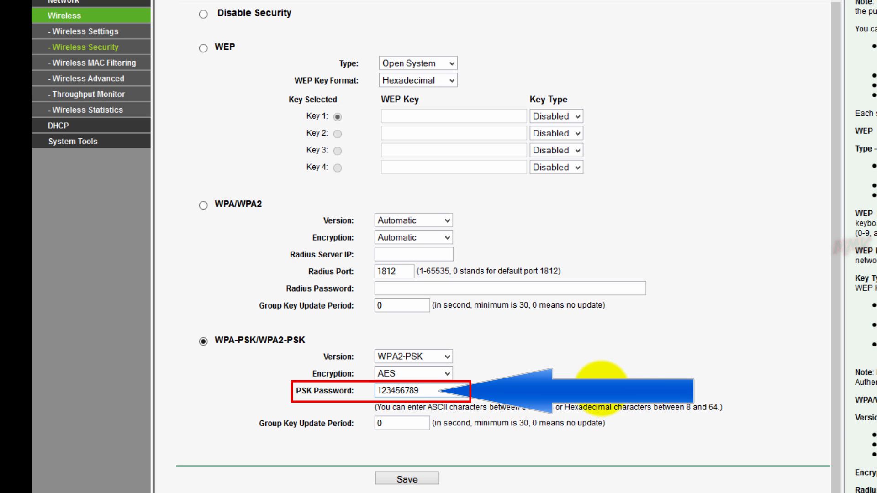
drag(553, 389, 372, 388)
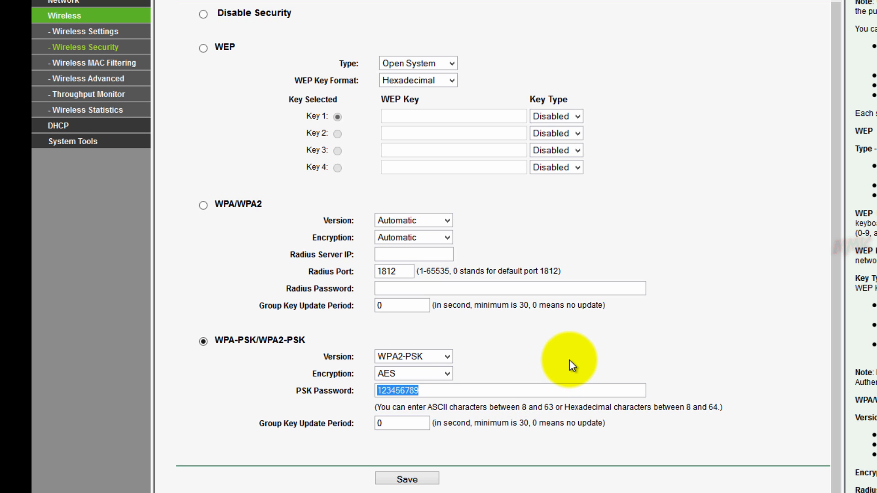
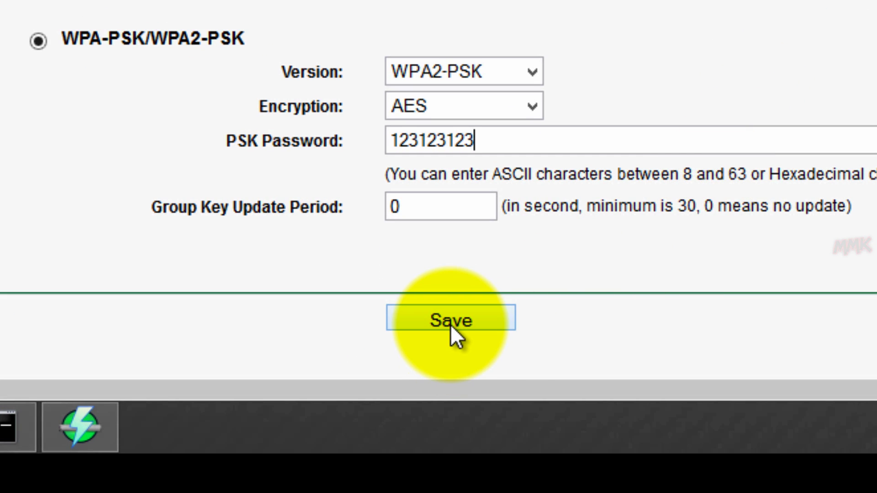
click(450, 321)
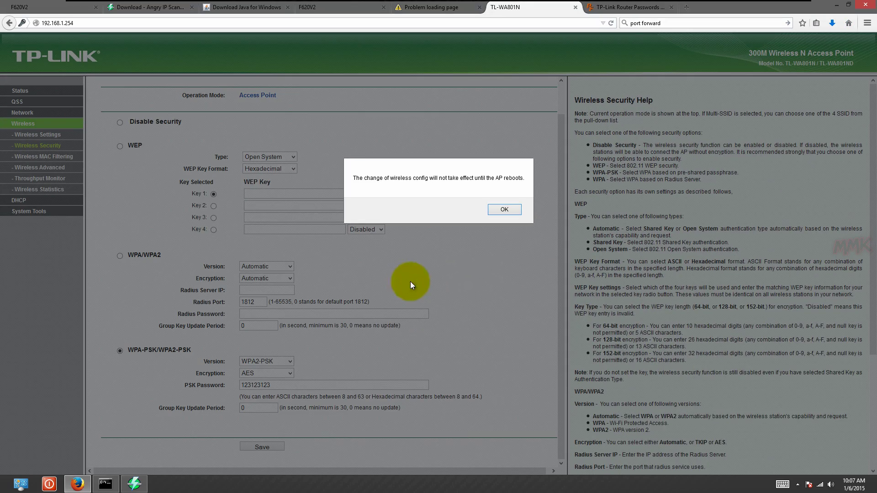
click(504, 210)
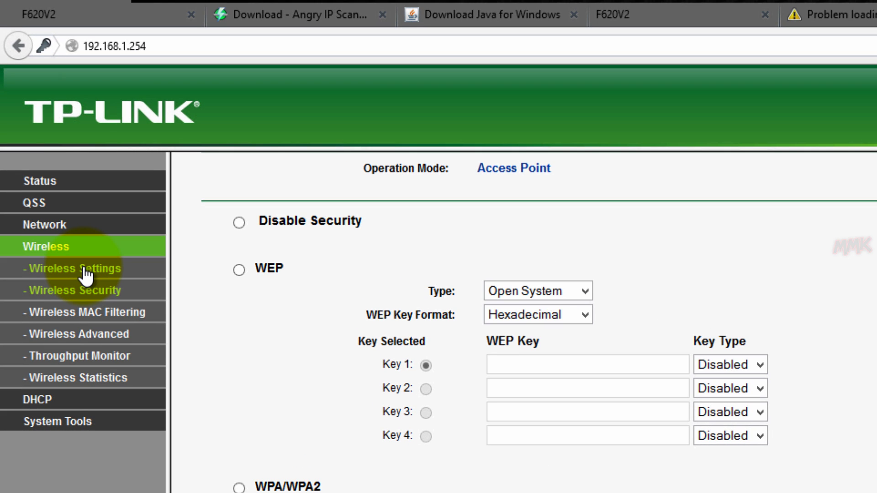
- Rename the Wi-Fi SSID from TP-LINK to mmk_network and go to System Tools
click(85, 271)
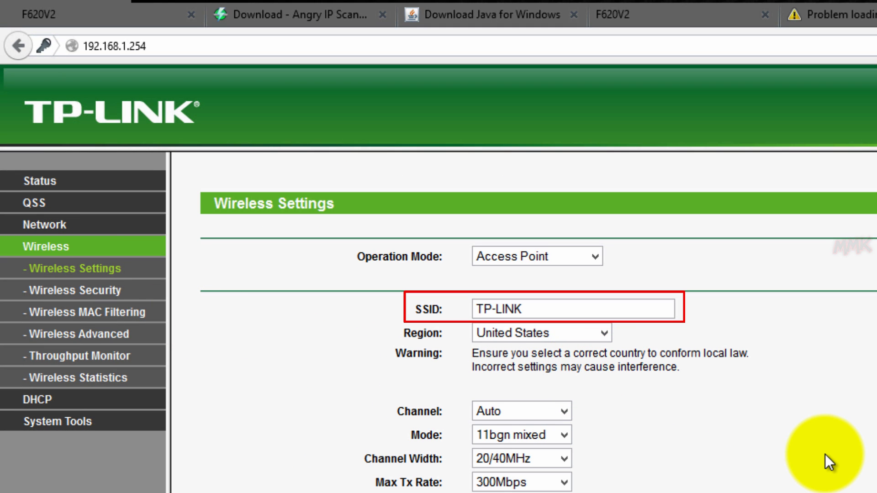
drag(548, 311, 463, 309)
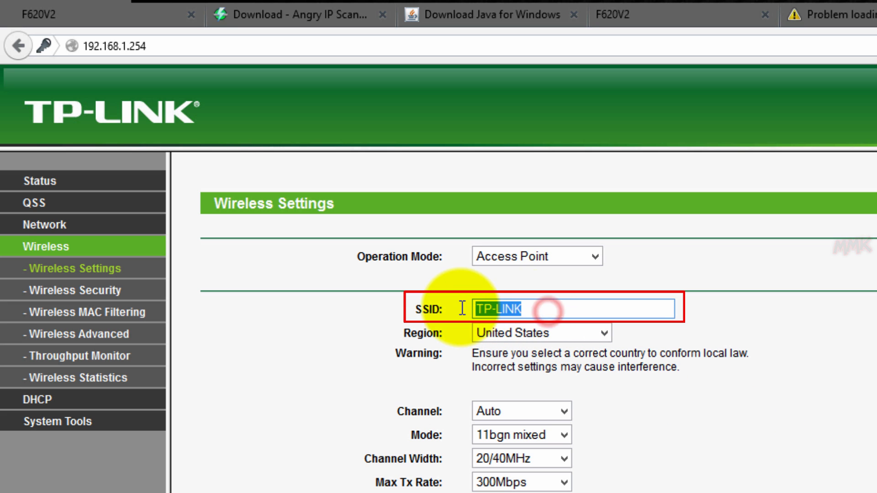
text(mmk_network)
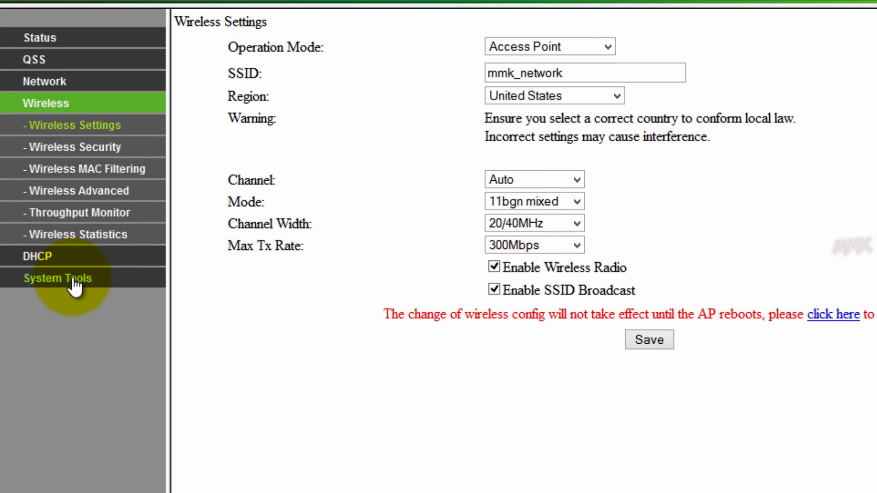
click(73, 279)
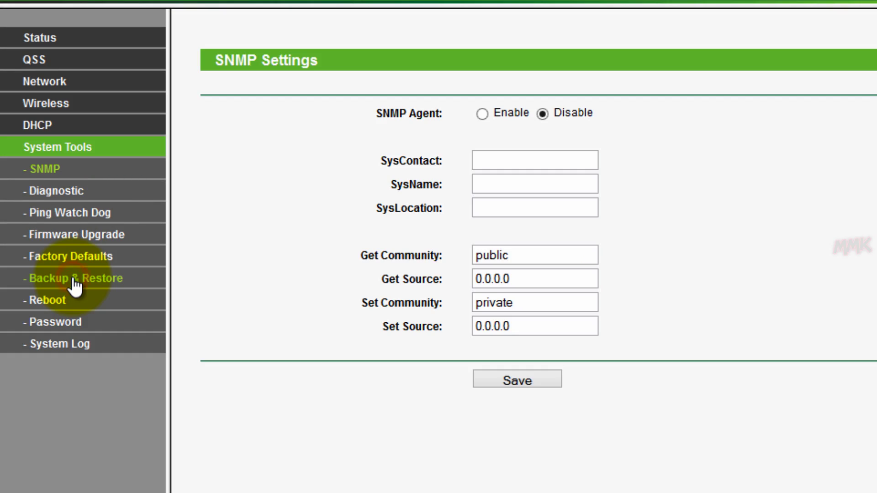
- On System Tools > Password, enter the old credentials and a new admin password, then save
click(76, 325)
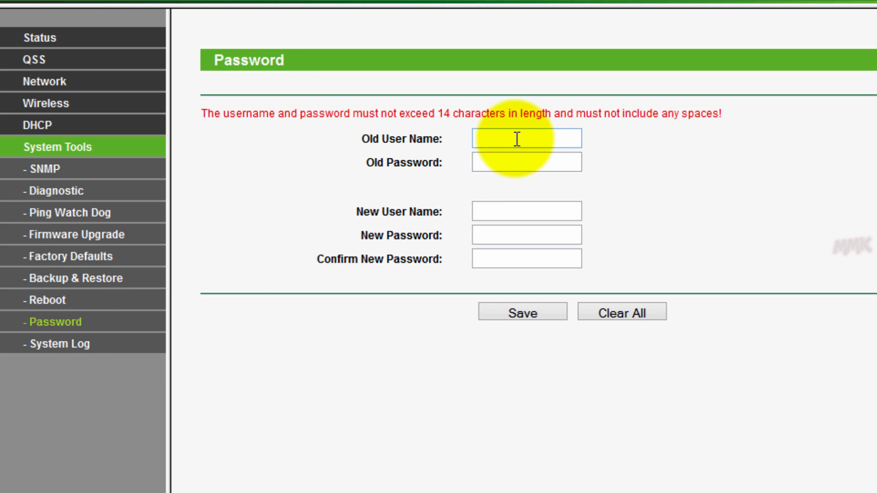
click(515, 137)
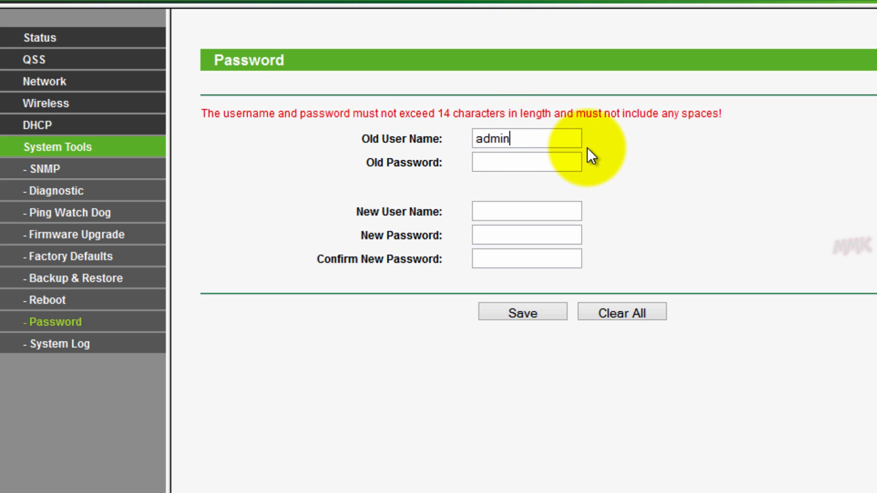
key(Tab)
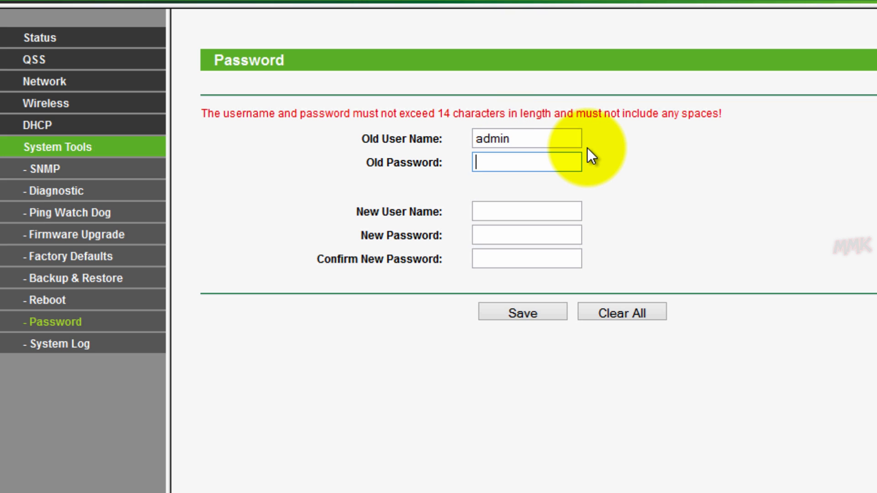
key(Tab)
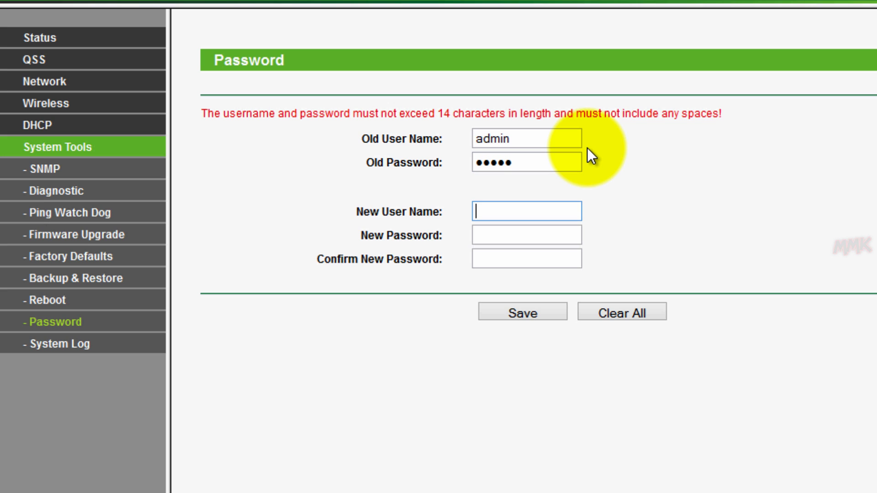
key(Tab)
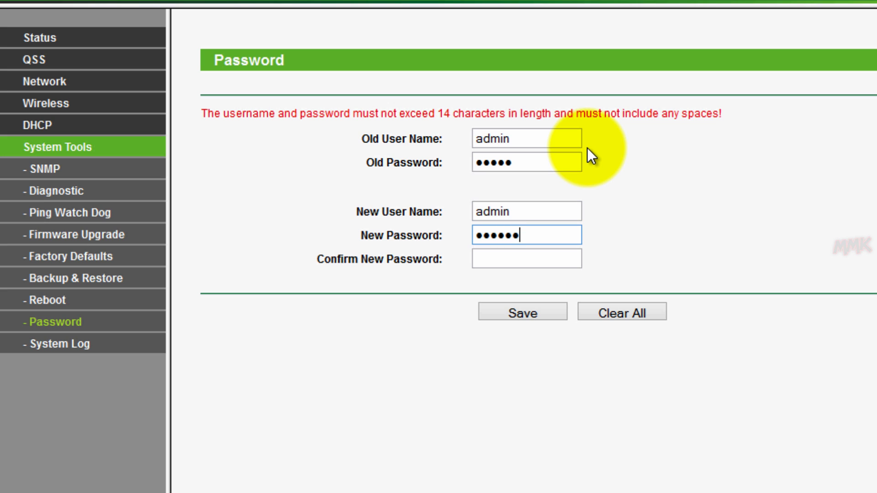
key(Tab)
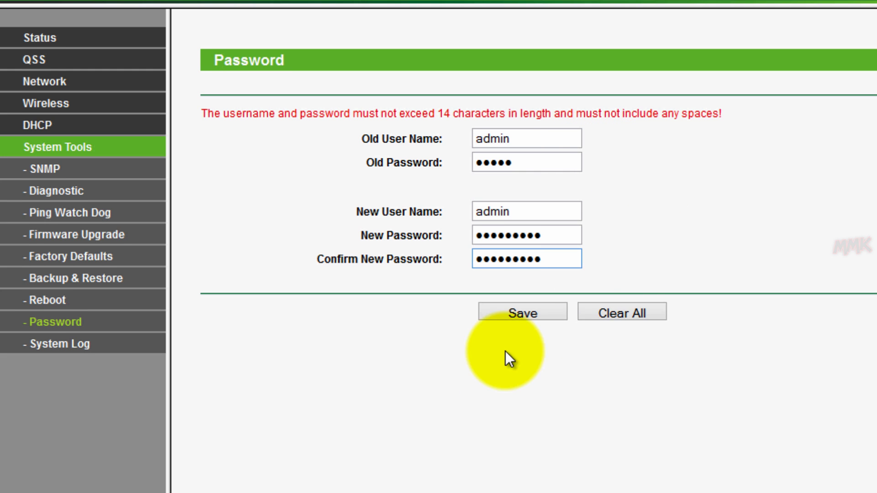
click(523, 313)
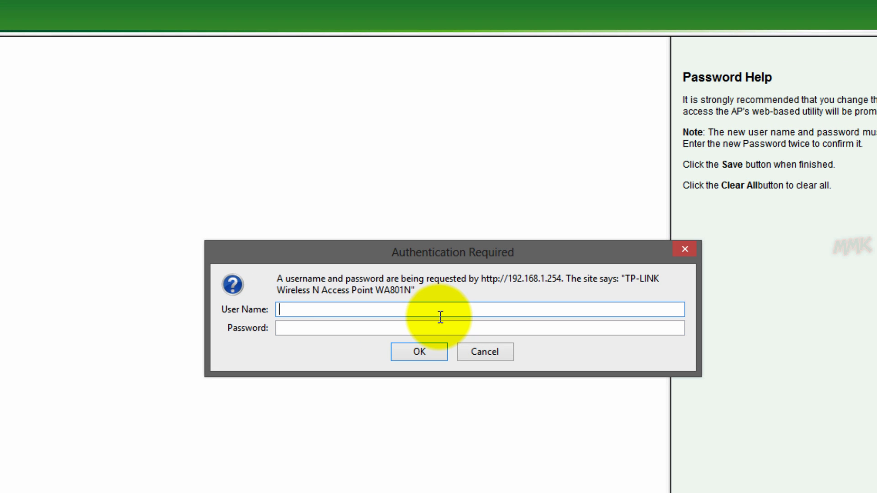
- Sign back in to the access point with the new admin credentials
text(admin)
key(Tab)
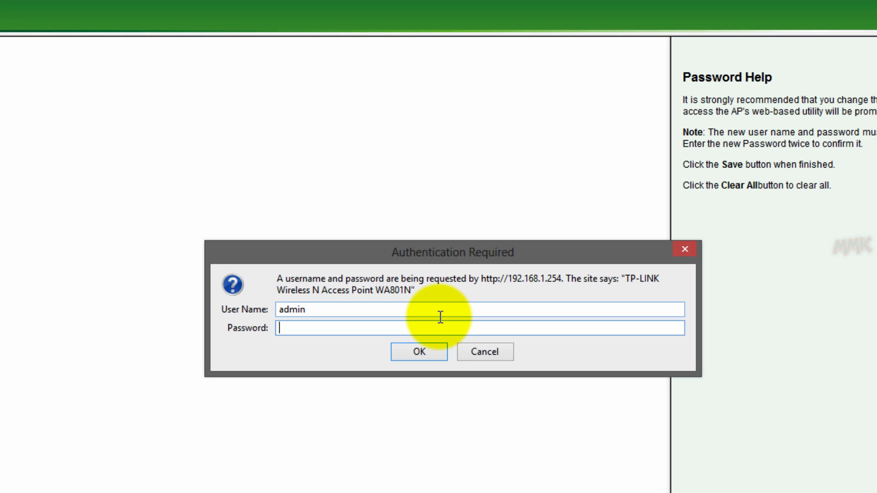
text(•••••••••)
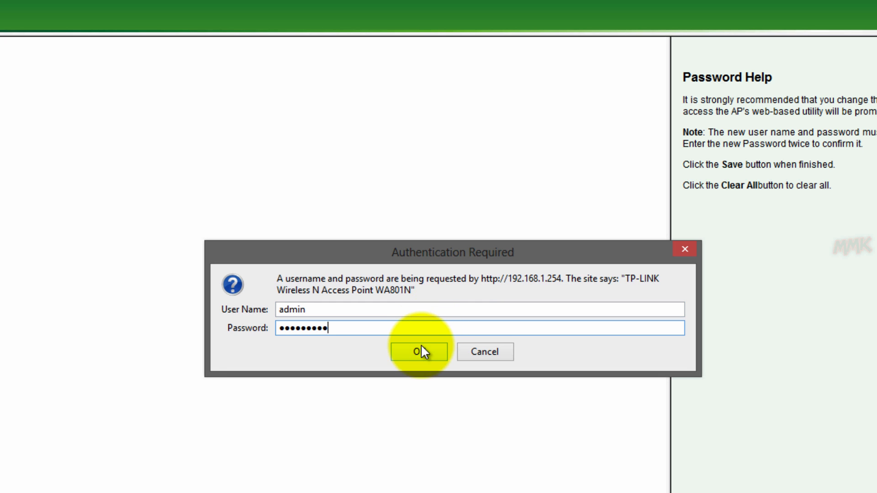
click(419, 351)
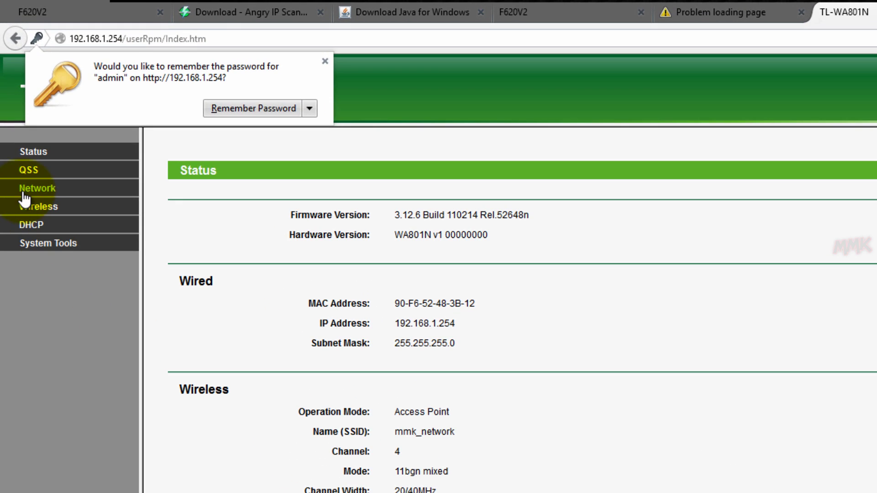
- Reboot the access point via the Wireless page's reboot link, confirming with OK
click(20, 122)
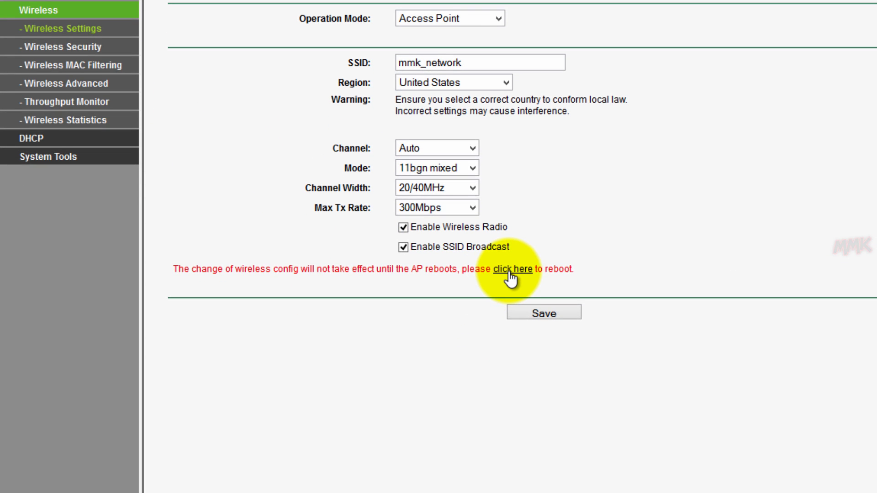
click(509, 270)
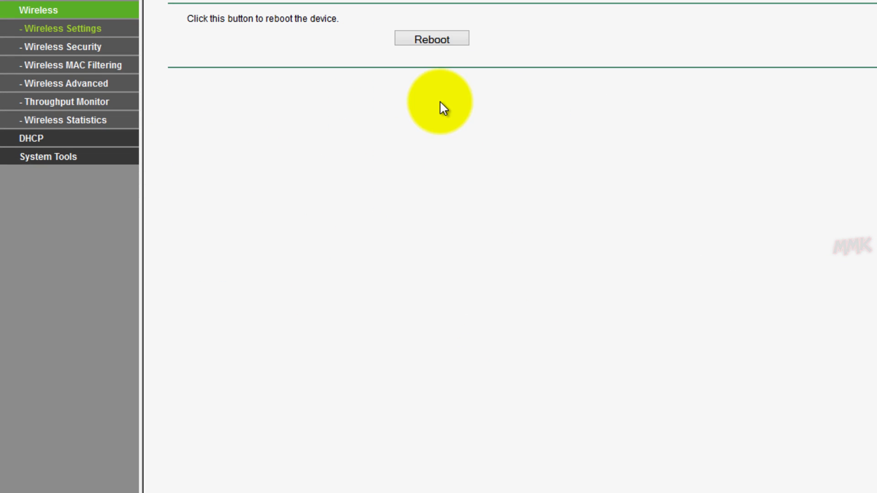
click(432, 46)
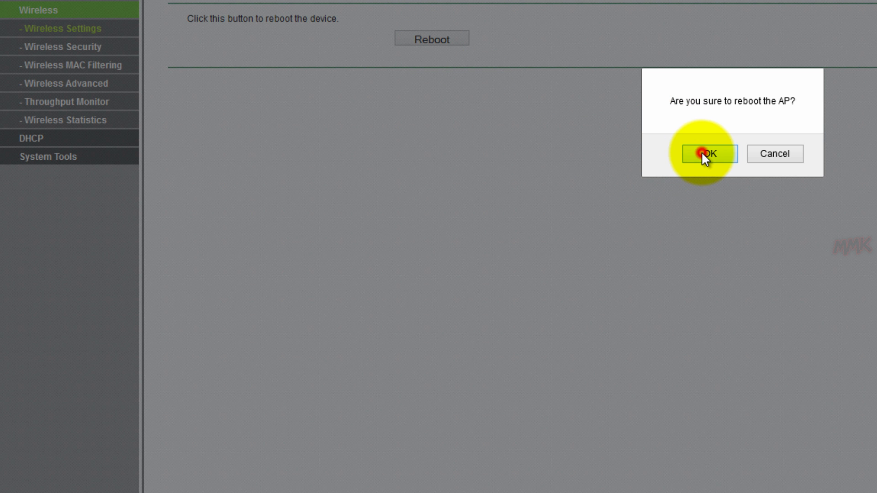
click(702, 154)
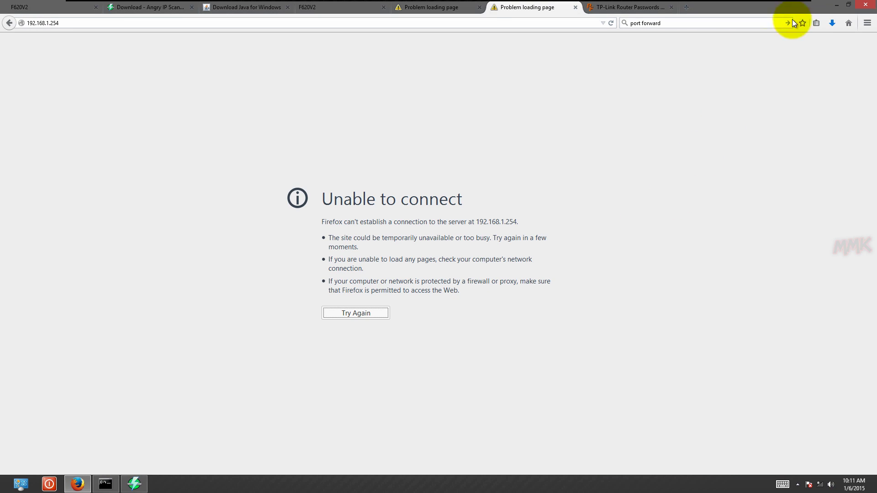
- Minimize Firefox and Angry IP Scanner and bring up the available Wi-Fi networks list
click(836, 5)
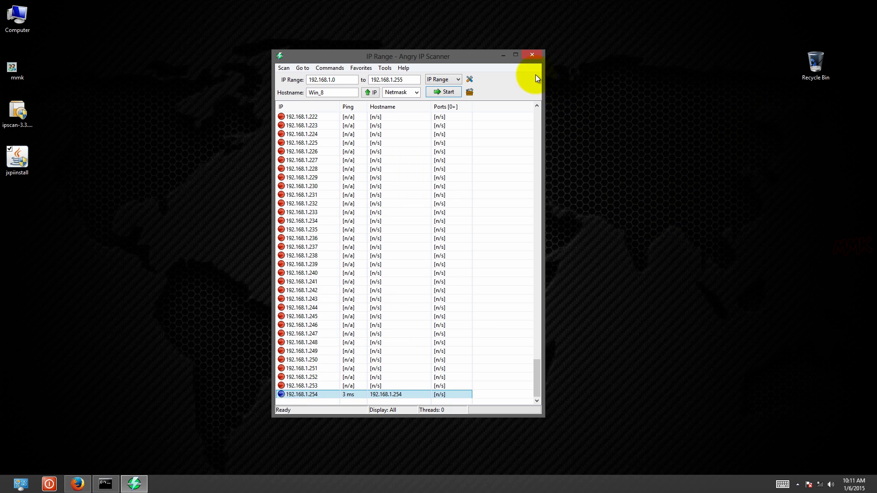
click(503, 55)
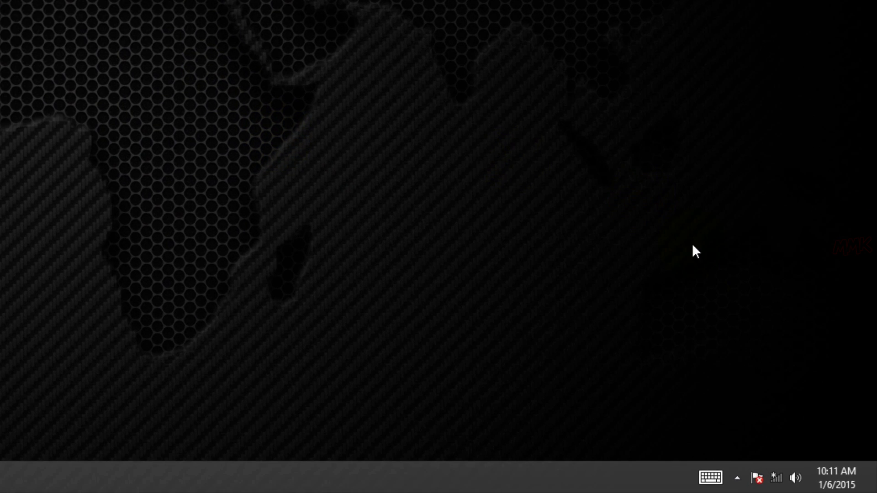
click(775, 476)
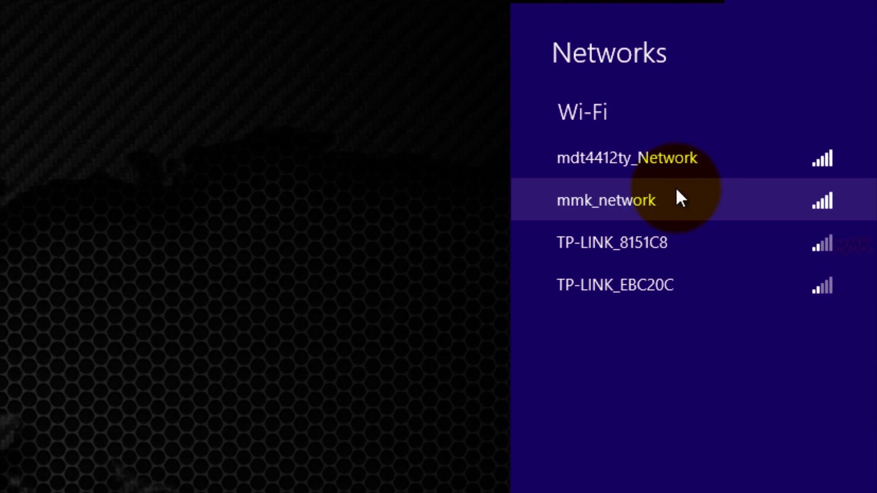
- Connect to mmk_network without automatic connection and enter its security key
click(670, 202)
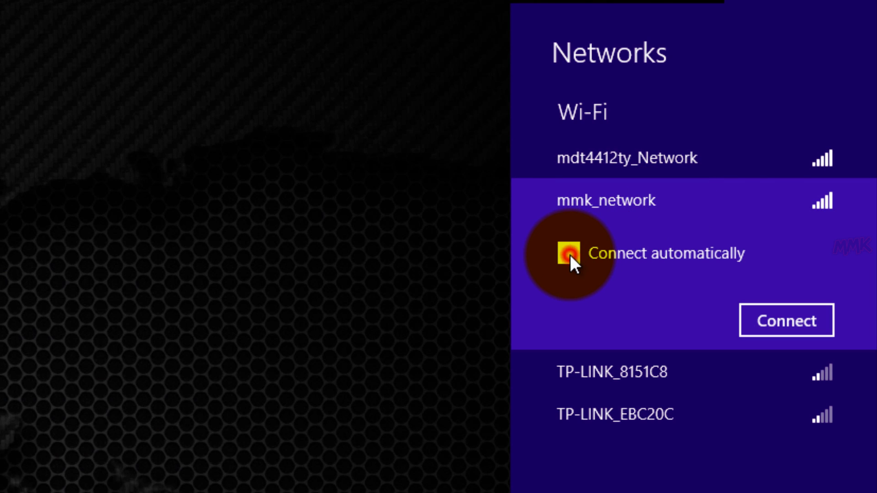
click(569, 254)
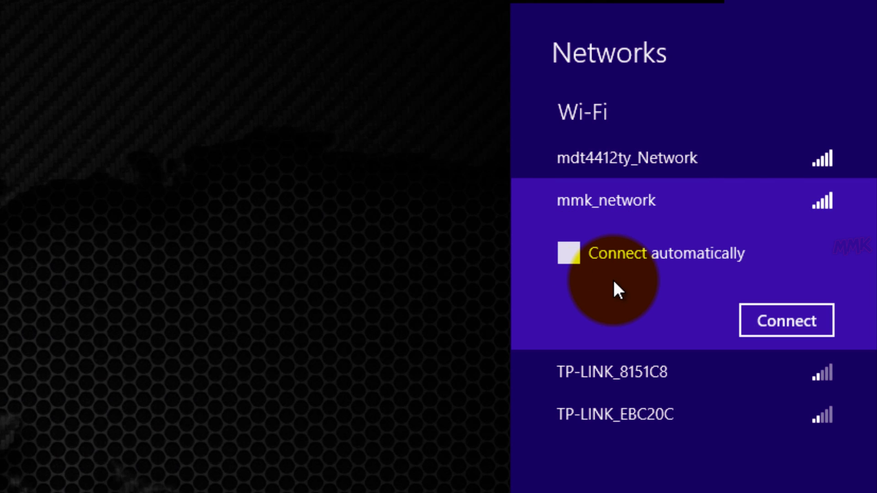
click(777, 319)
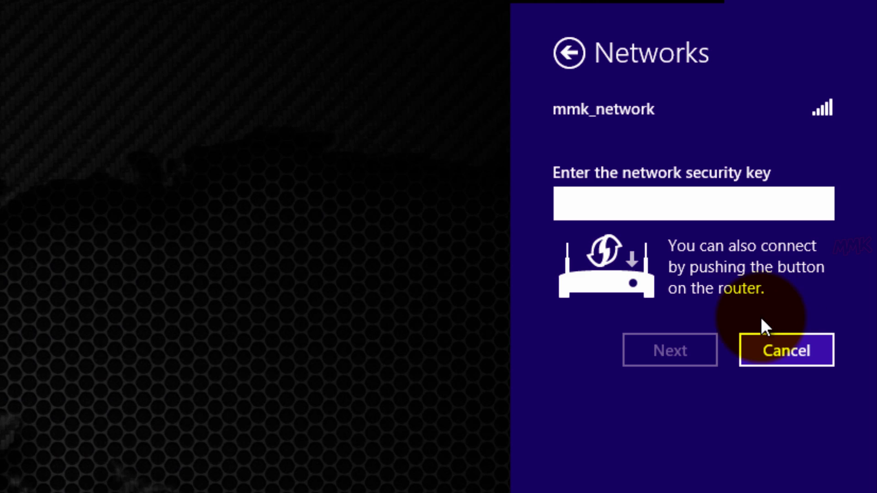
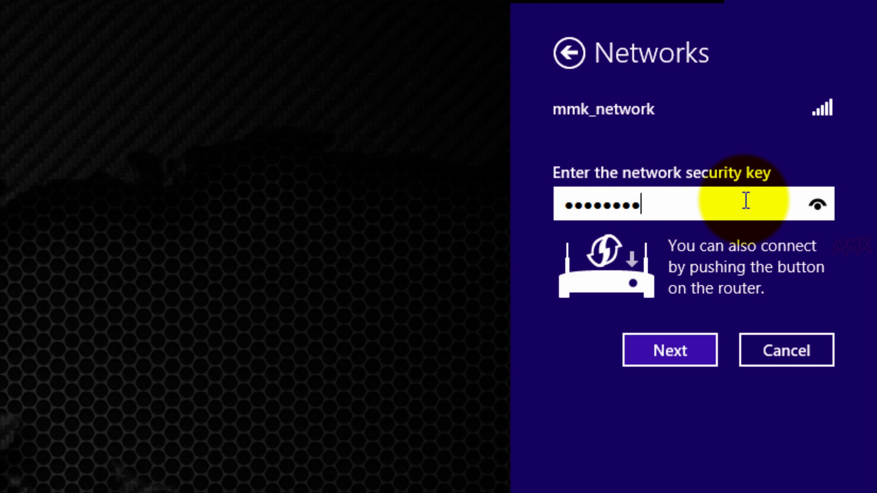